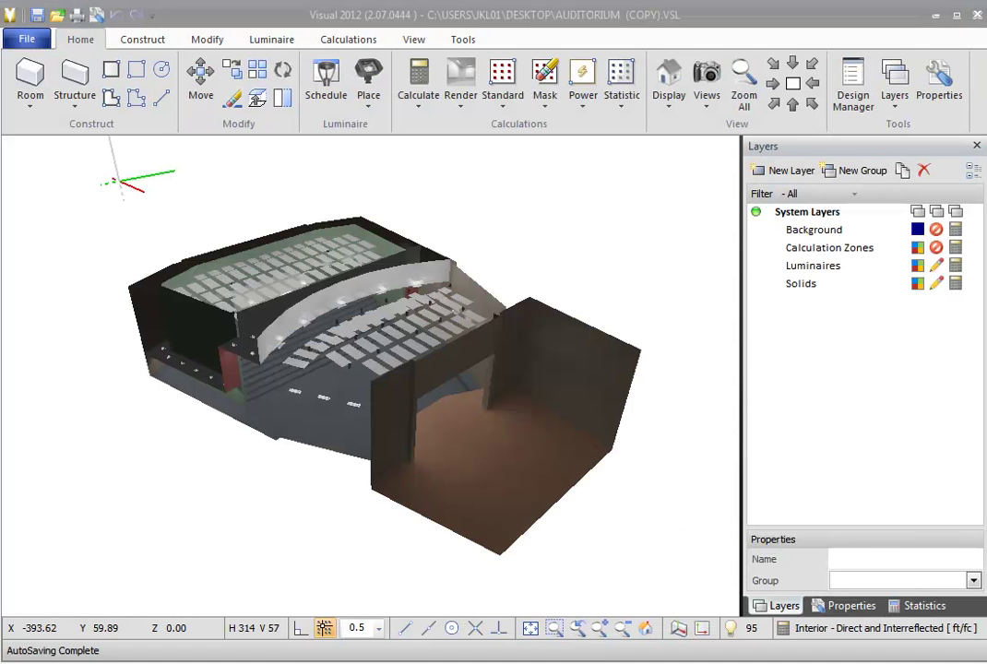
- Open the Print Editor from the file options, then save and close it
{"action": "left_click", "coordinate": [32, 44]}
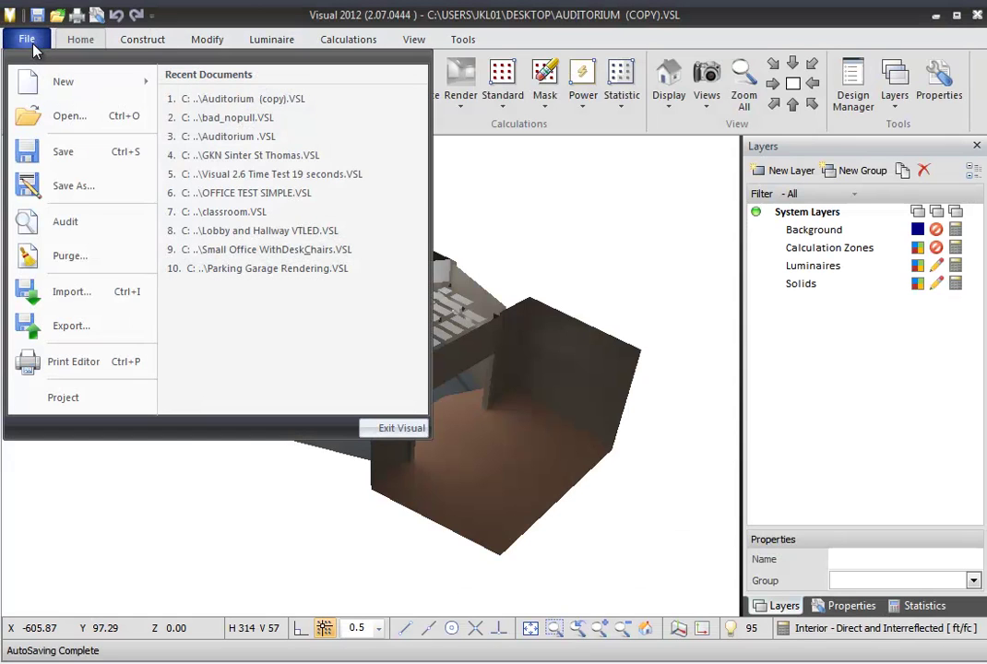
{"action": "left_click", "coordinate": [74, 360]}
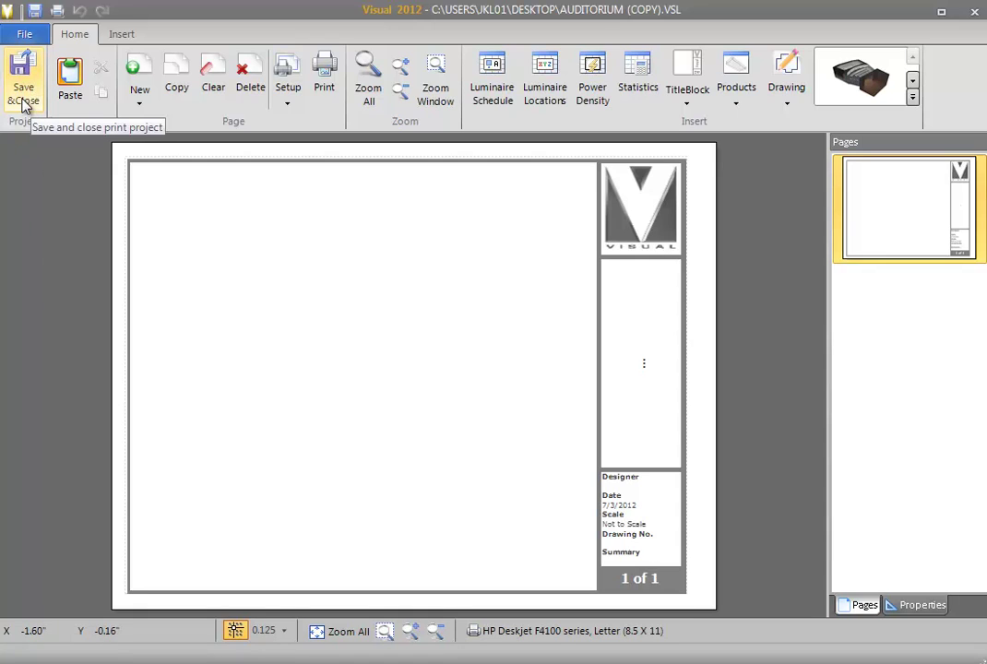
{"action": "left_click", "coordinate": [23, 35]}
{"action": "left_click", "coordinate": [56, 170]}
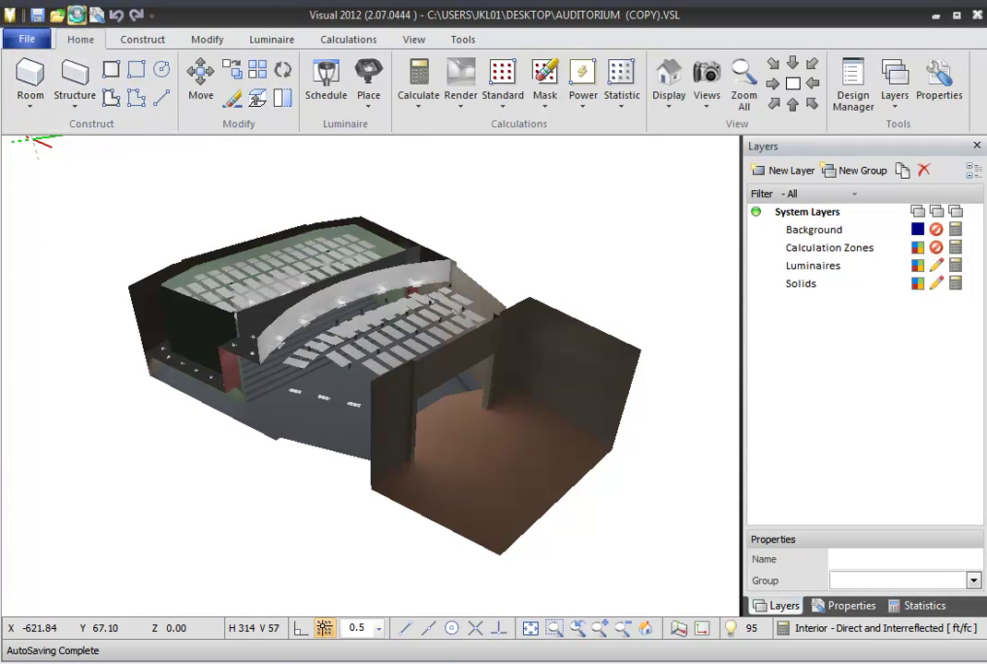
- Reopen the Print Editor on the blank title-block page and browse the Insert tab's drawing views
{"action": "left_click", "coordinate": [76, 15]}
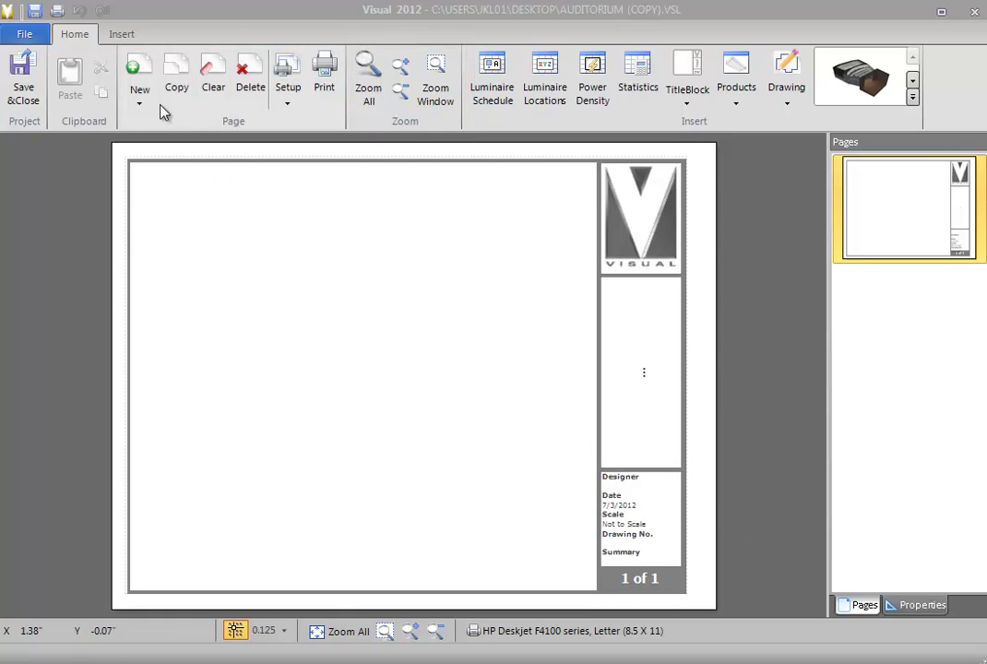
{"action": "left_click", "coordinate": [118, 33]}
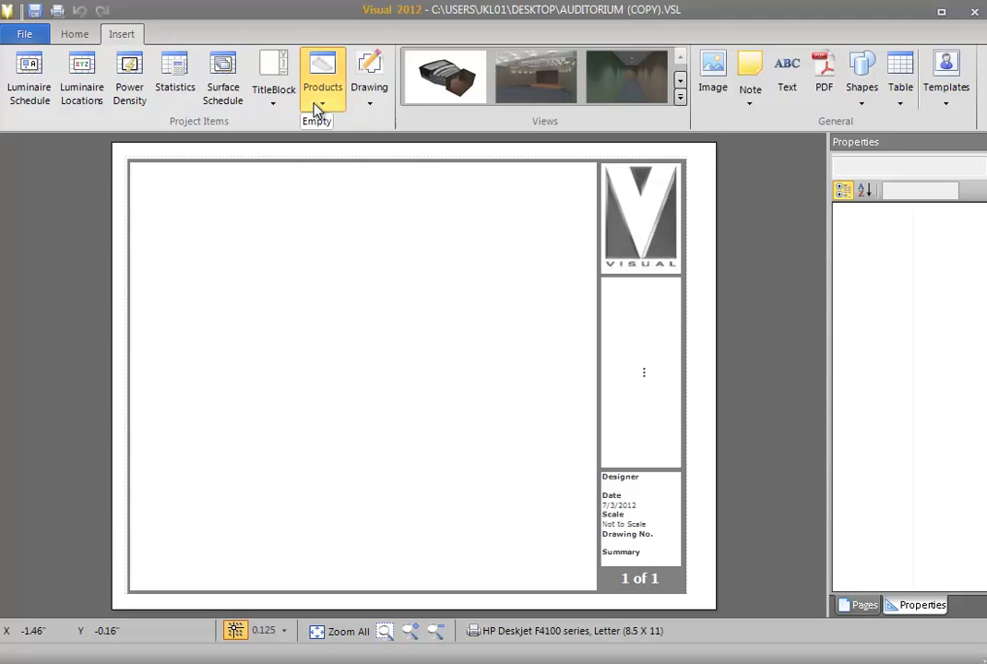
{"action": "left_click", "coordinate": [380, 101]}
{"action": "left_click", "coordinate": [379, 100]}
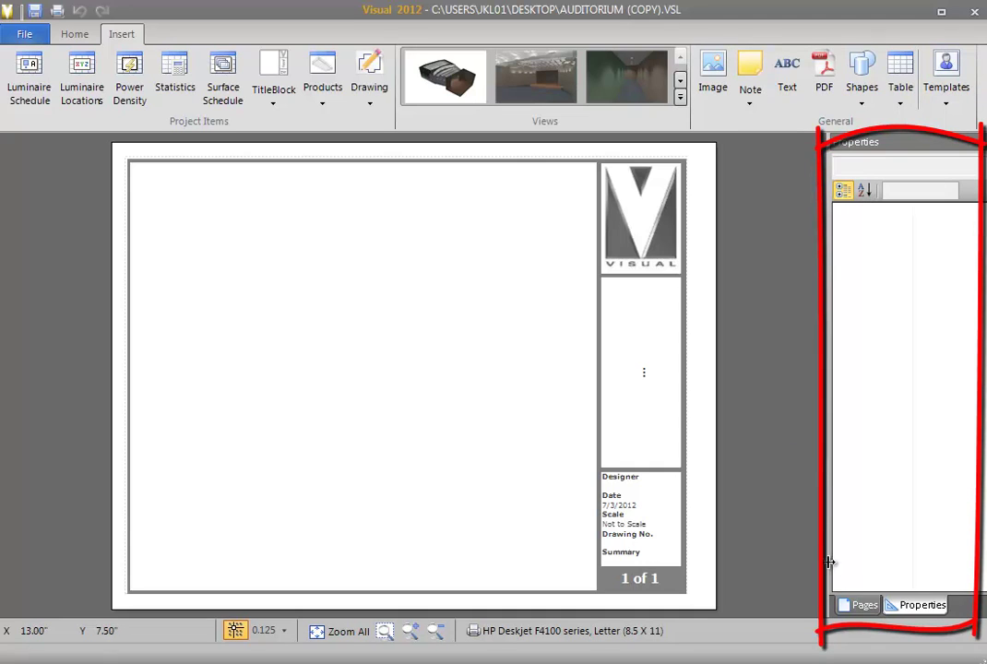
{"action": "left_click", "coordinate": [858, 606]}
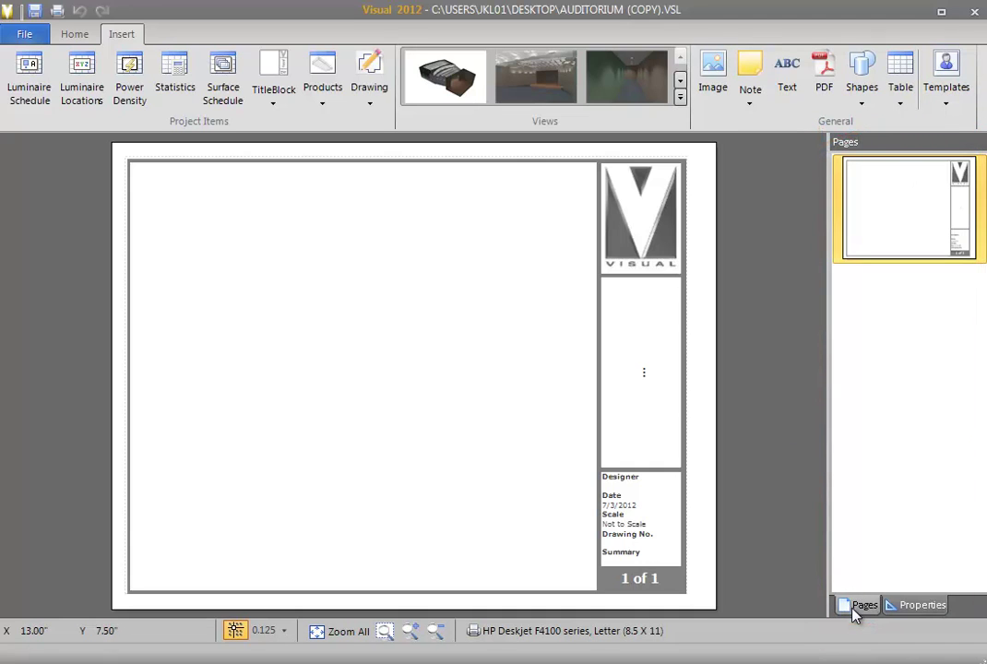
{"action": "left_click", "coordinate": [916, 605]}
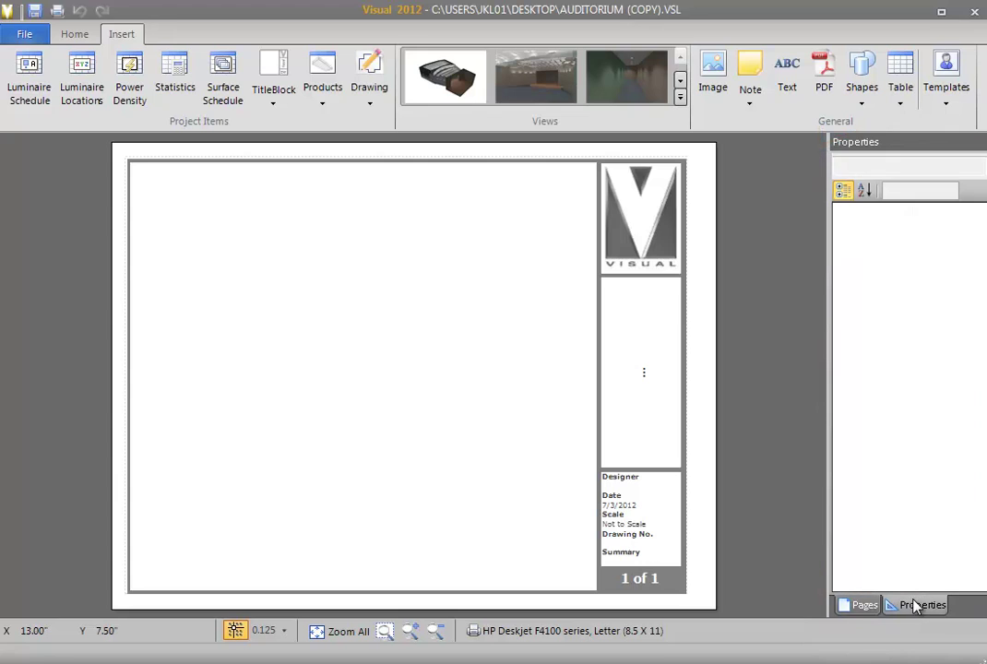
{"action": "left_click", "coordinate": [672, 537]}
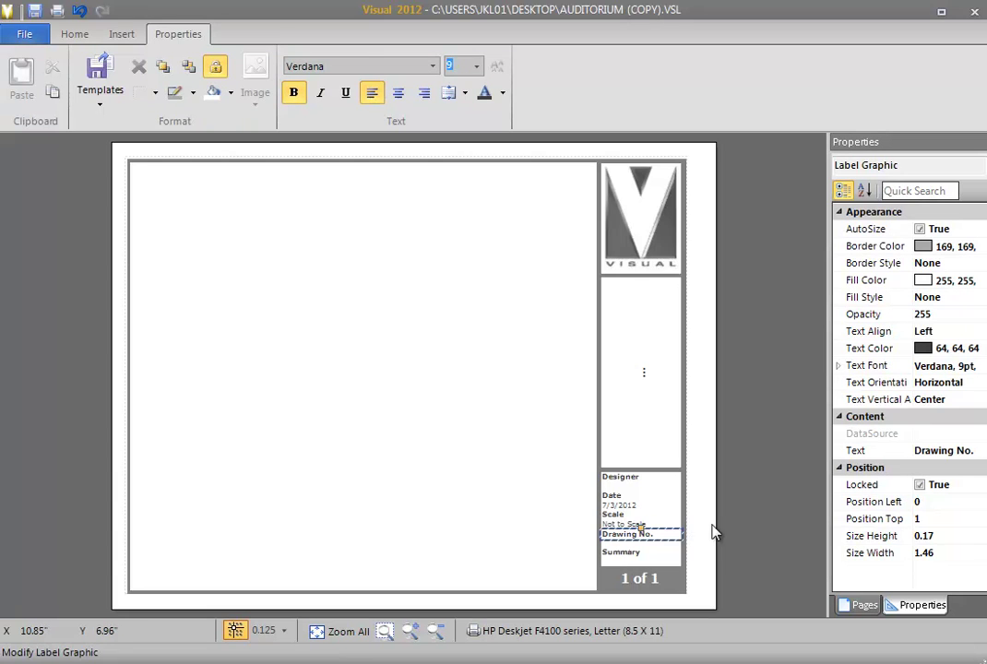
{"action": "left_click", "coordinate": [764, 535]}
{"action": "left_click", "coordinate": [861, 605]}
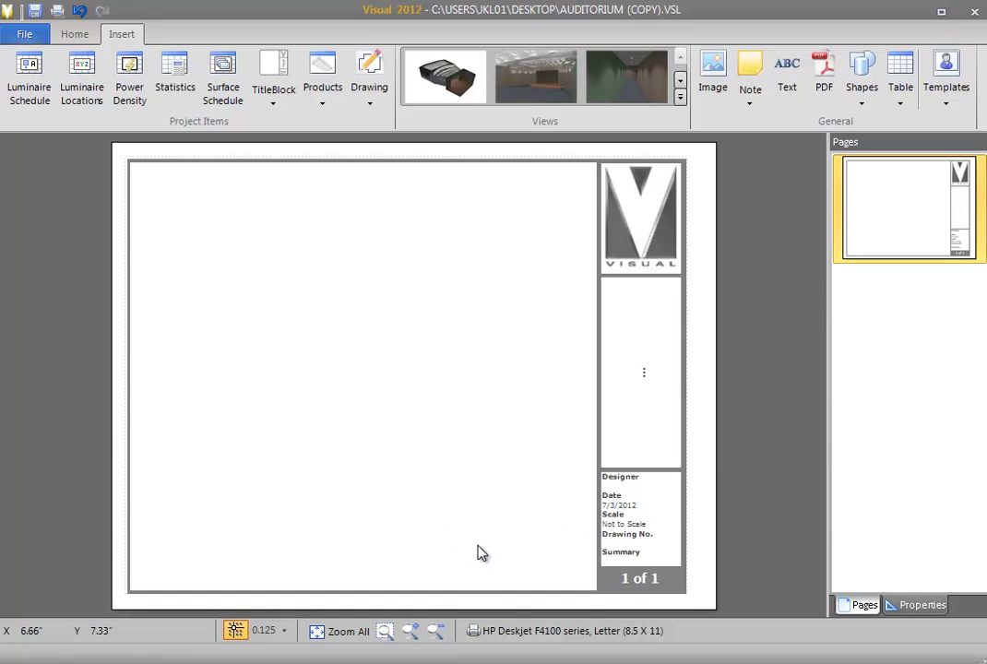
{"action": "left_click", "coordinate": [279, 634]}
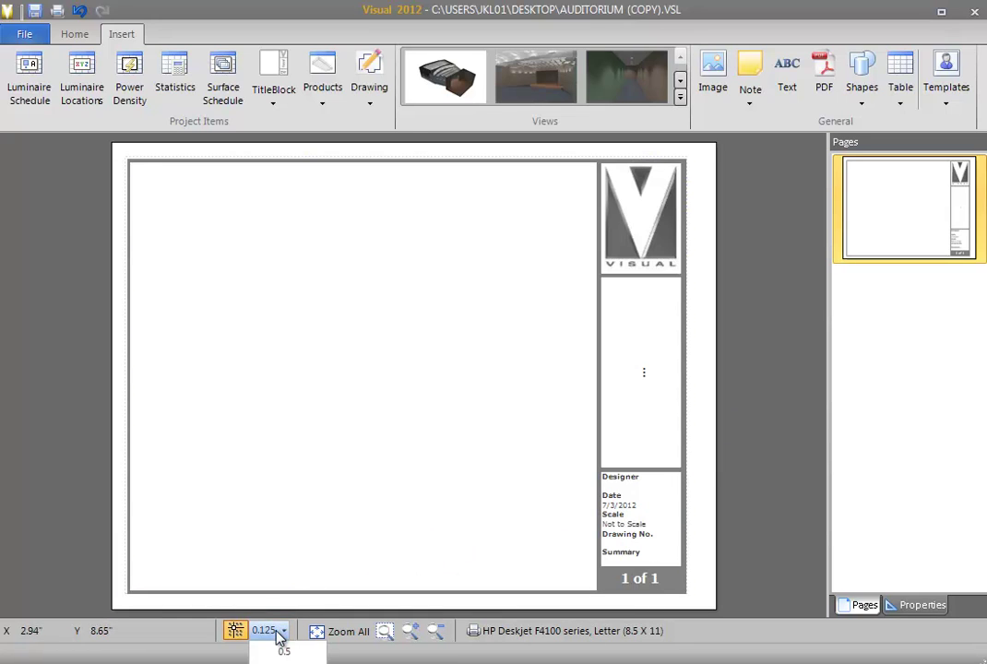
{"action": "left_click", "coordinate": [282, 633]}
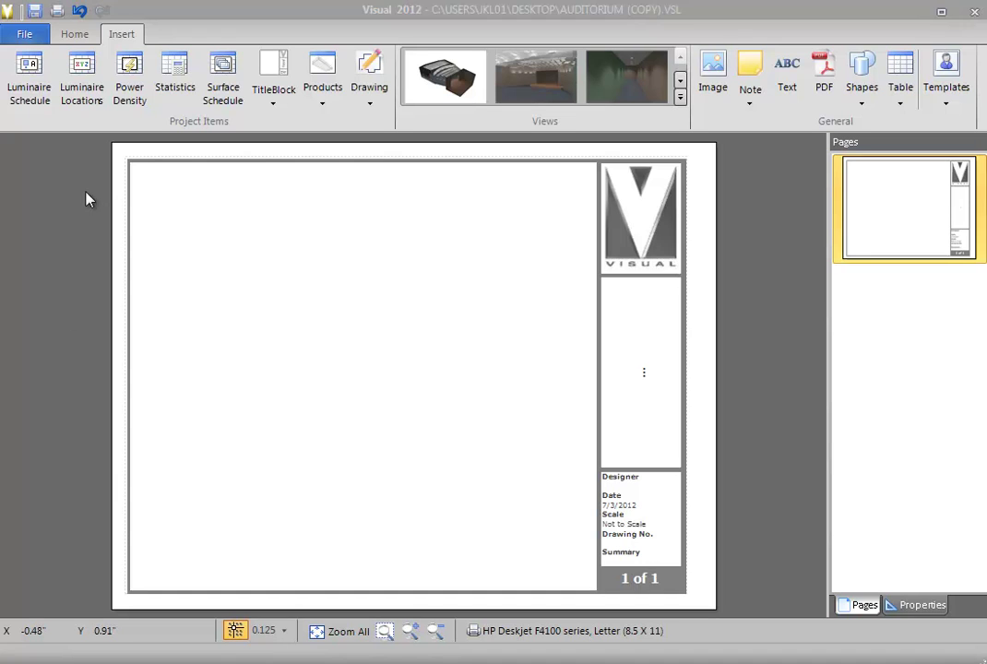
- In Page Setup, choose CutePDF Writer as the report's printer
{"action": "left_click", "coordinate": [73, 35]}
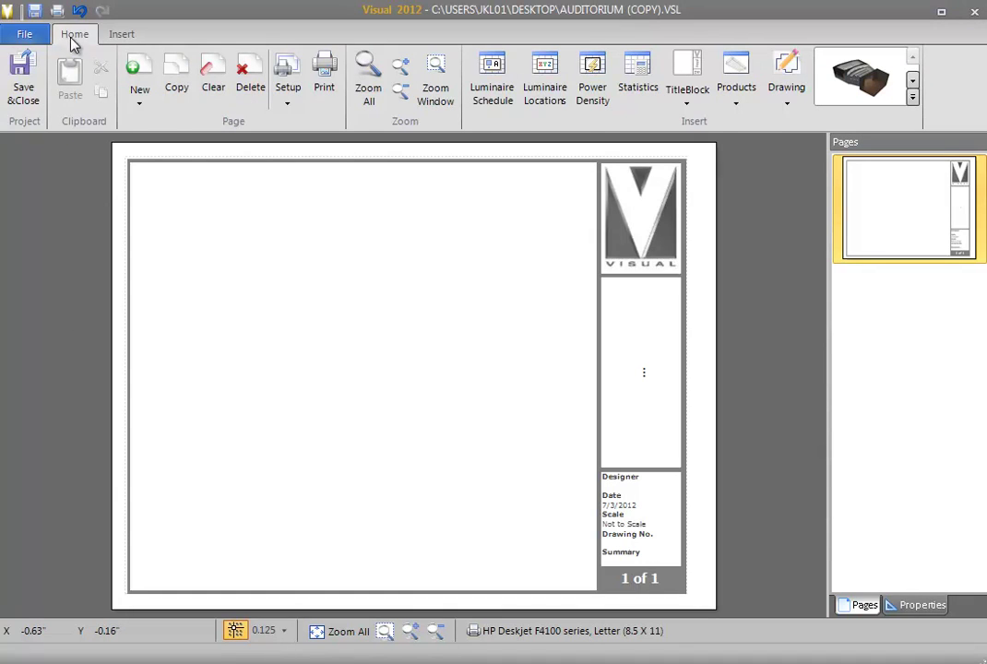
{"action": "left_click", "coordinate": [288, 93]}
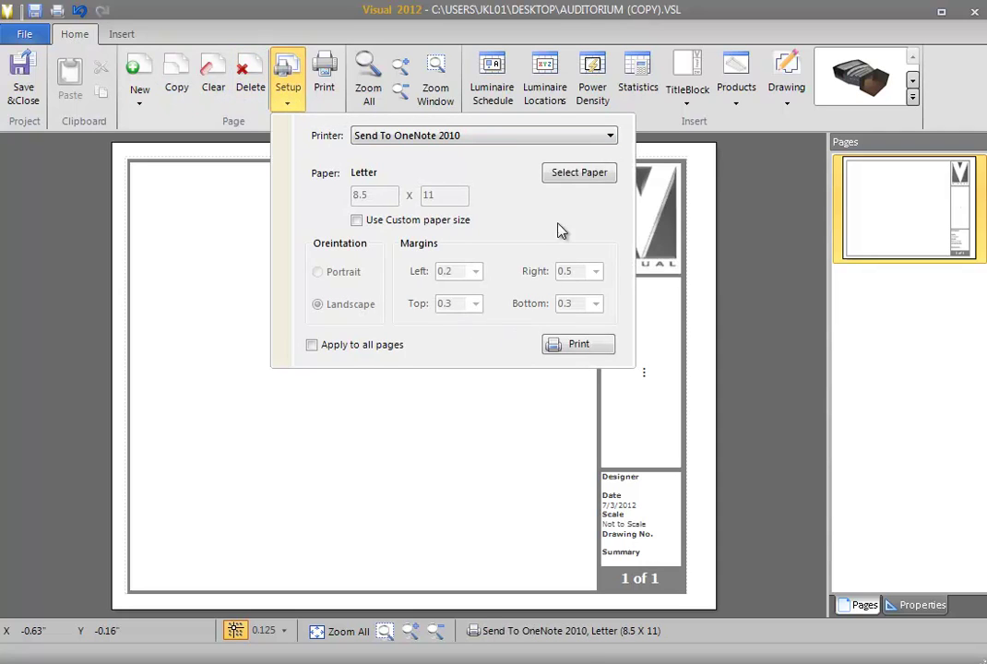
{"action": "left_click", "coordinate": [567, 138]}
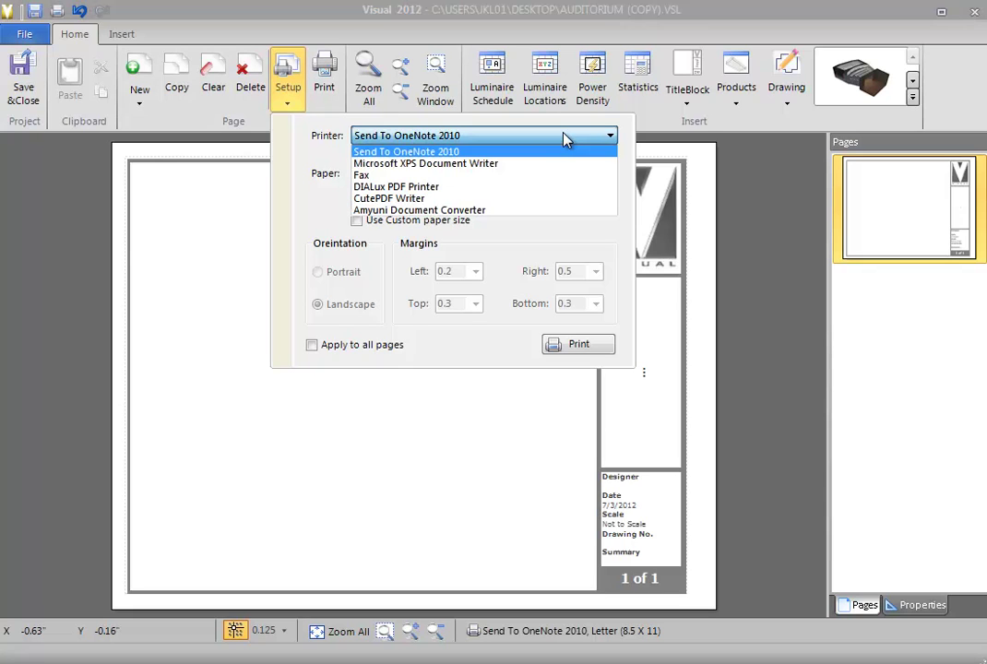
{"action": "left_click", "coordinate": [513, 199]}
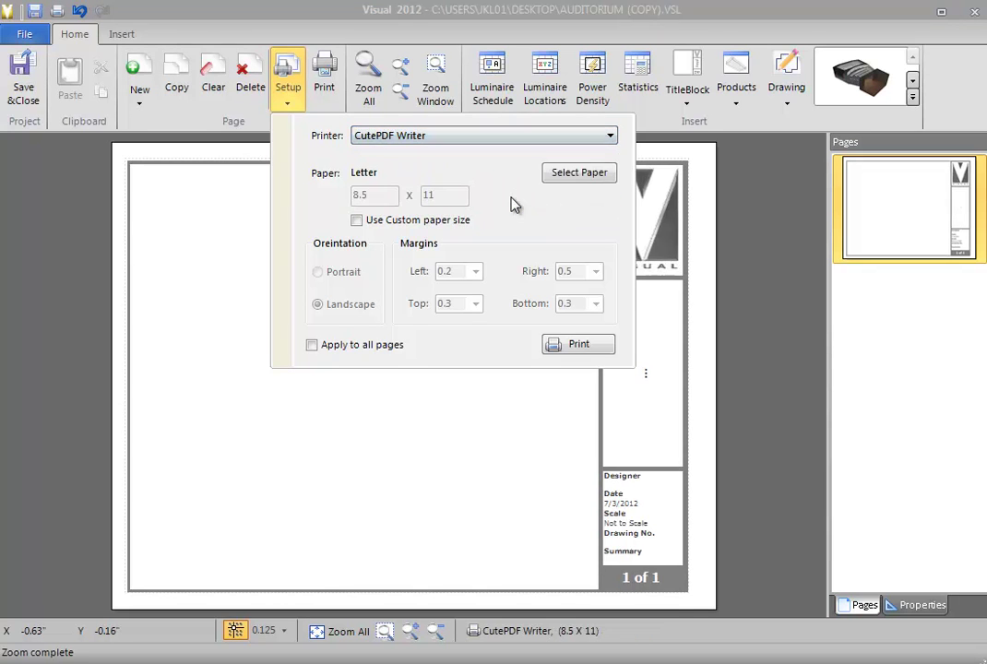
- Set the CutePDF Writer paper size to 11 x 17 in its advanced options
{"action": "left_click", "coordinate": [569, 181]}
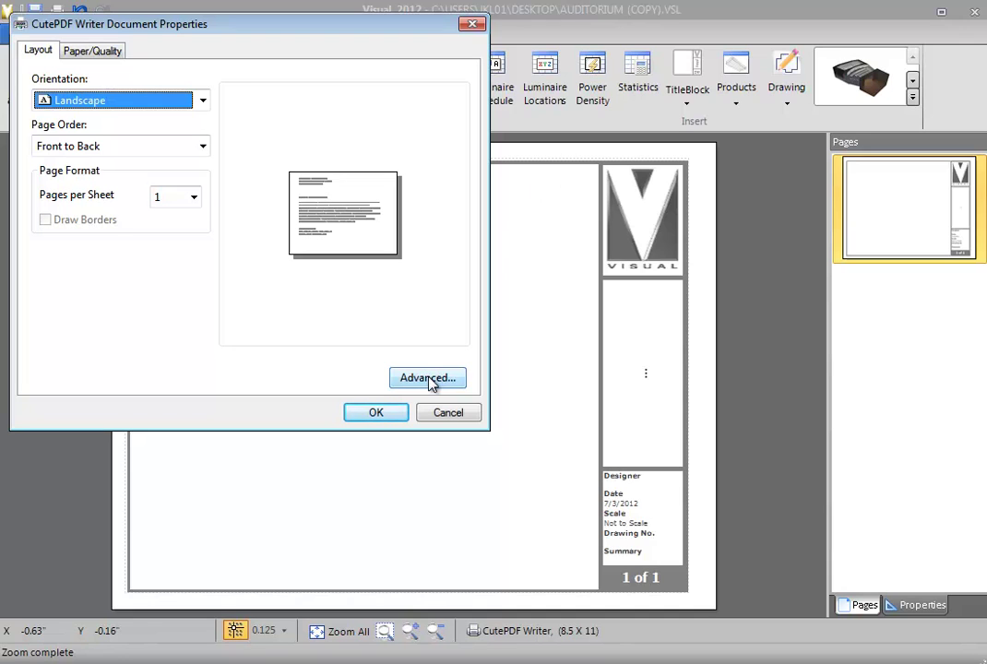
{"action": "left_click", "coordinate": [429, 379]}
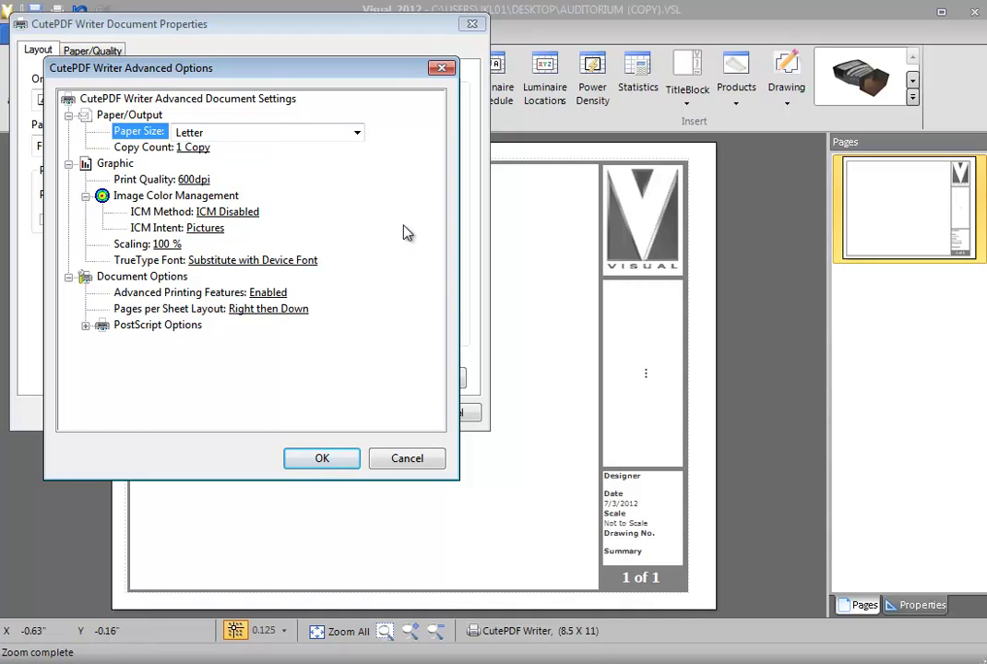
{"action": "left_click", "coordinate": [361, 137]}
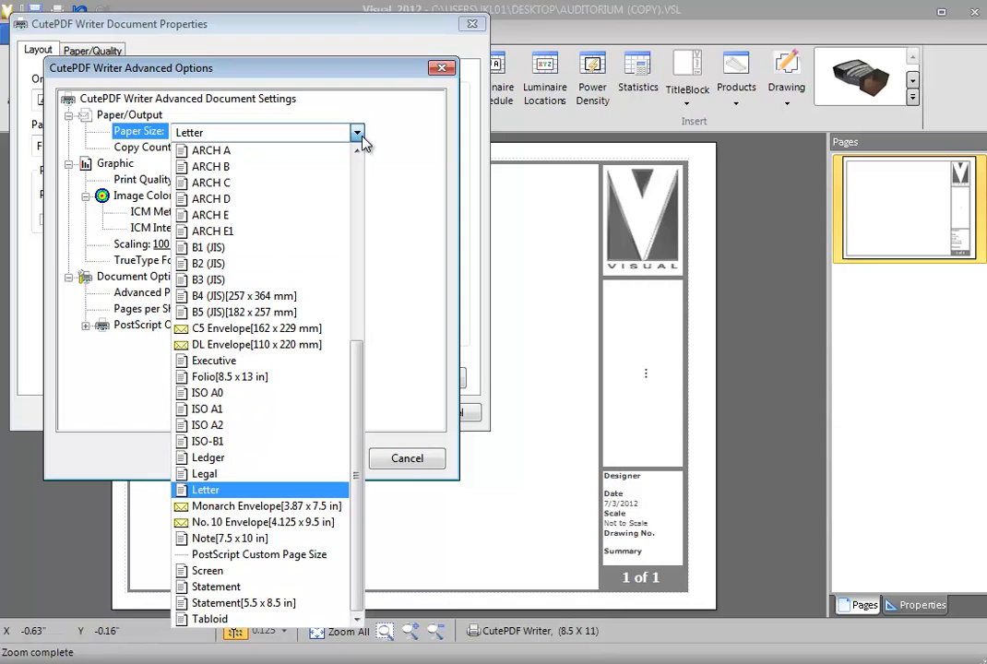
{"action": "scroll", "coordinate": [321, 300], "scroll_direction": "up", "scroll_amount": 4}
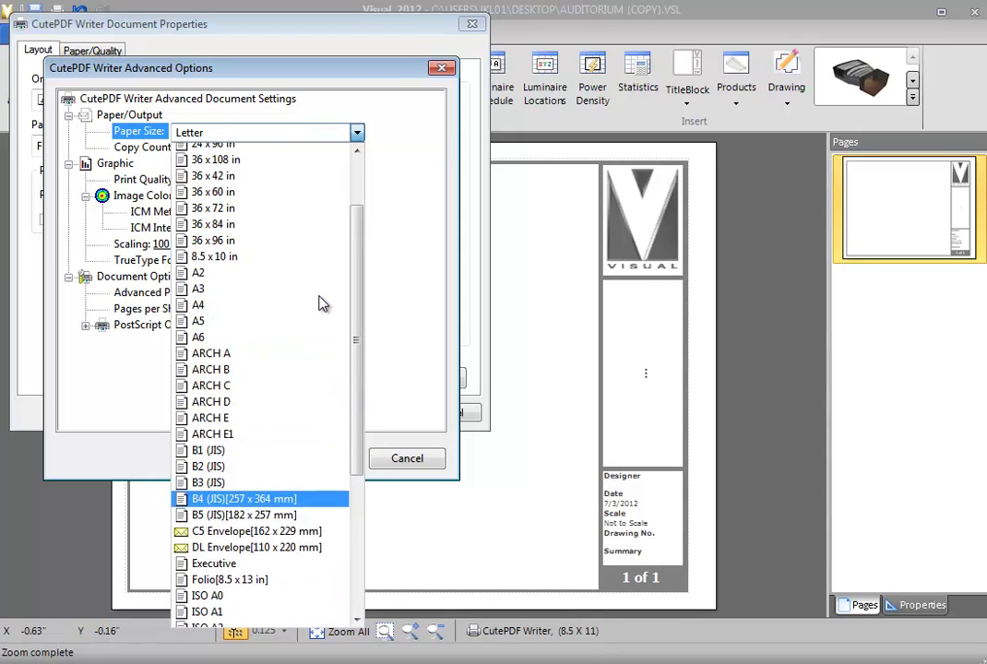
{"action": "scroll", "coordinate": [321, 300], "scroll_direction": "up", "scroll_amount": 3}
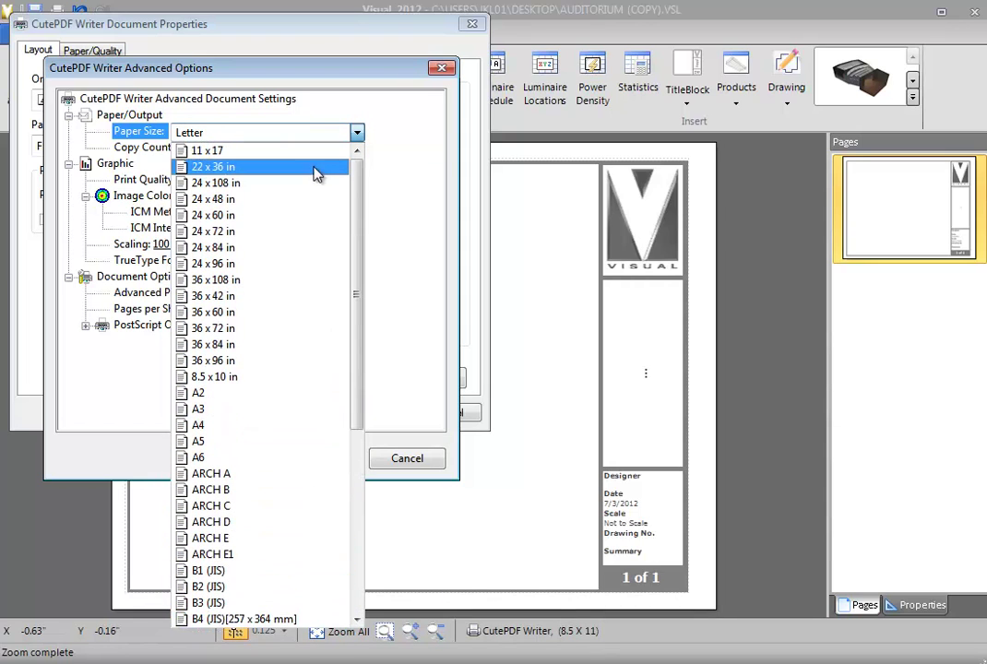
{"action": "left_click", "coordinate": [318, 150]}
{"action": "left_click", "coordinate": [327, 459]}
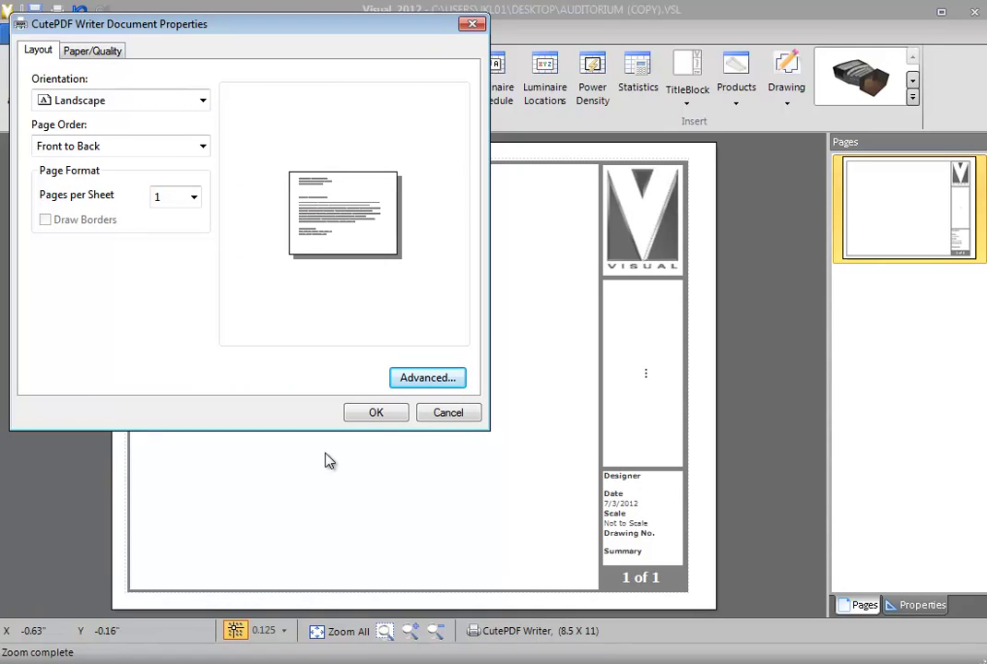
- Accept the CutePDF document properties and apply the 11 x 17 page setup to all pages
{"action": "left_click", "coordinate": [378, 414]}
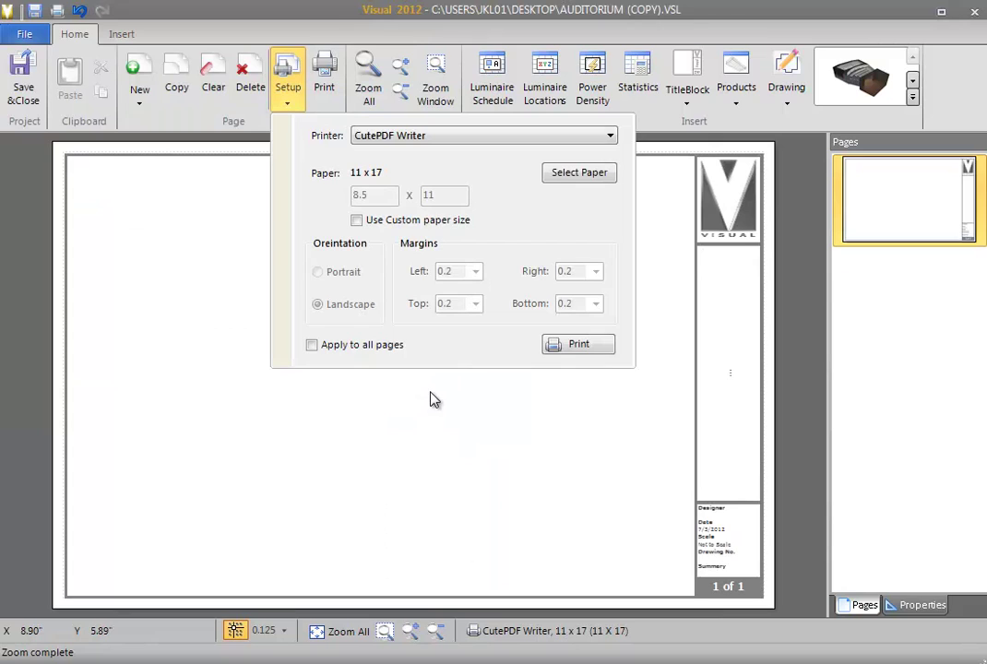
{"action": "left_click", "coordinate": [391, 353]}
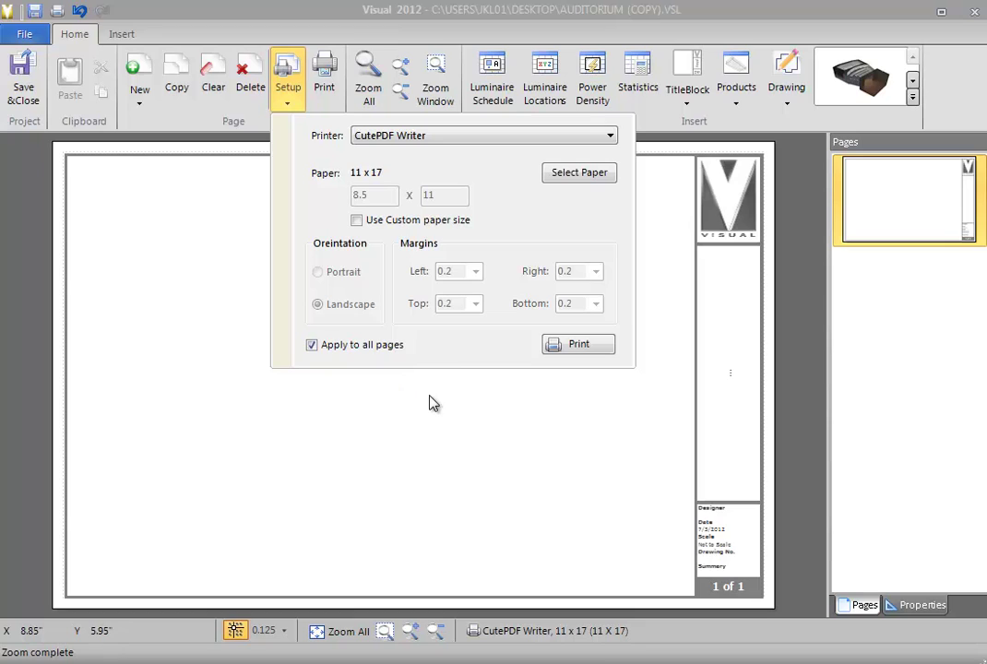
{"action": "left_click", "coordinate": [453, 422]}
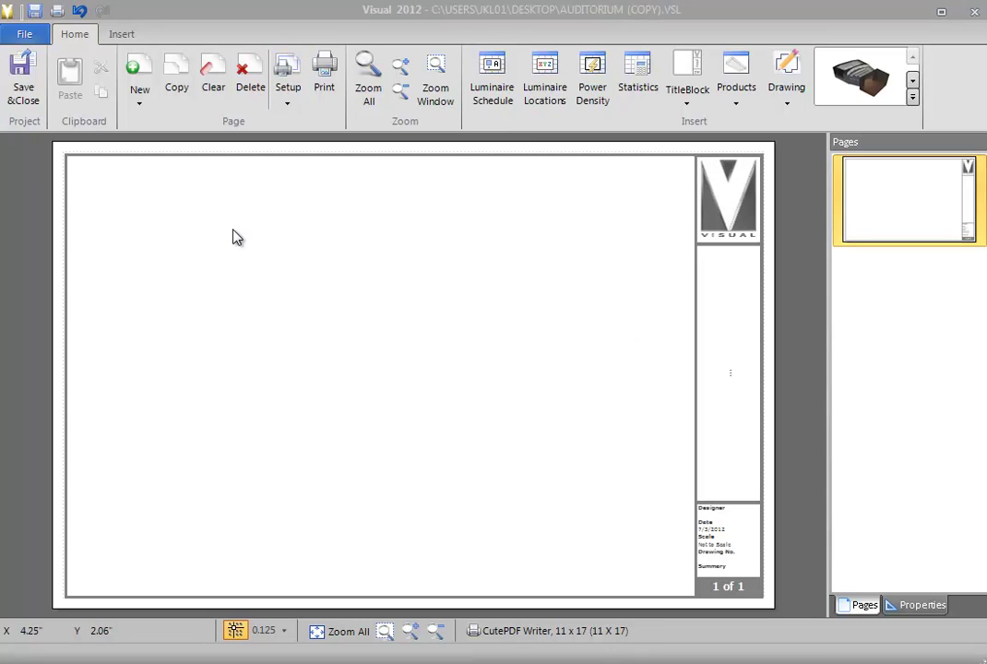
- Duplicate the page, save it as template 'Page 1 (11 X 17)', and add a page from it
{"action": "left_click", "coordinate": [182, 83]}
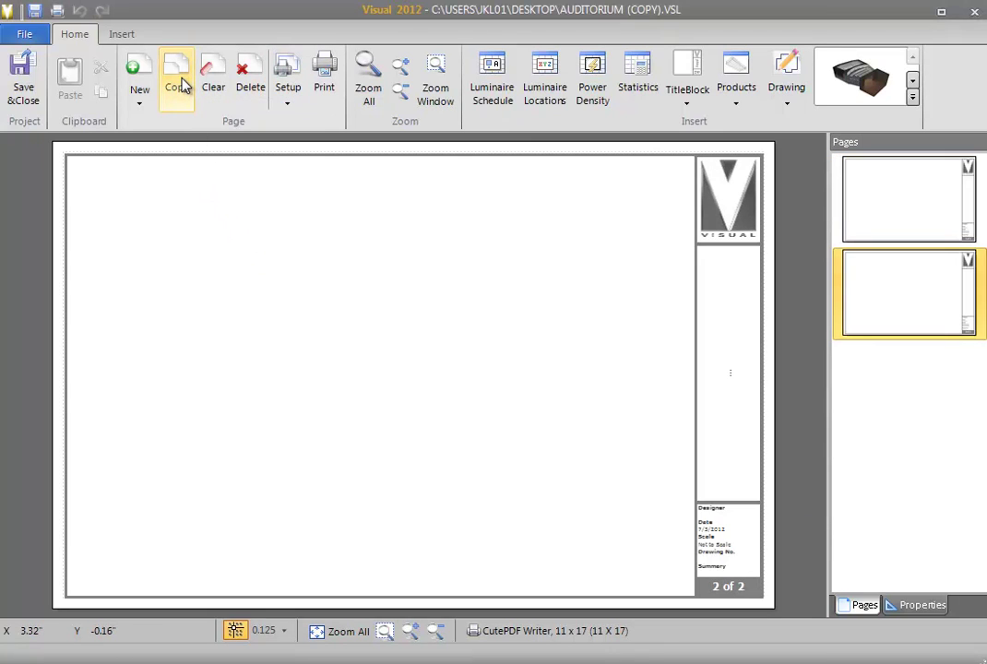
{"action": "left_click", "coordinate": [153, 107]}
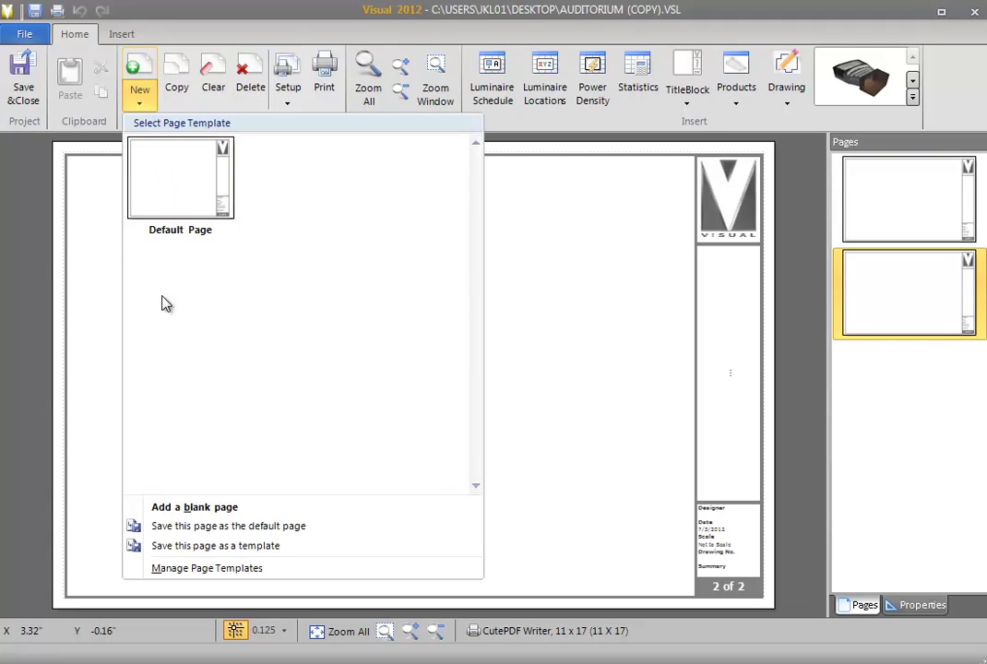
{"action": "left_click", "coordinate": [177, 549]}
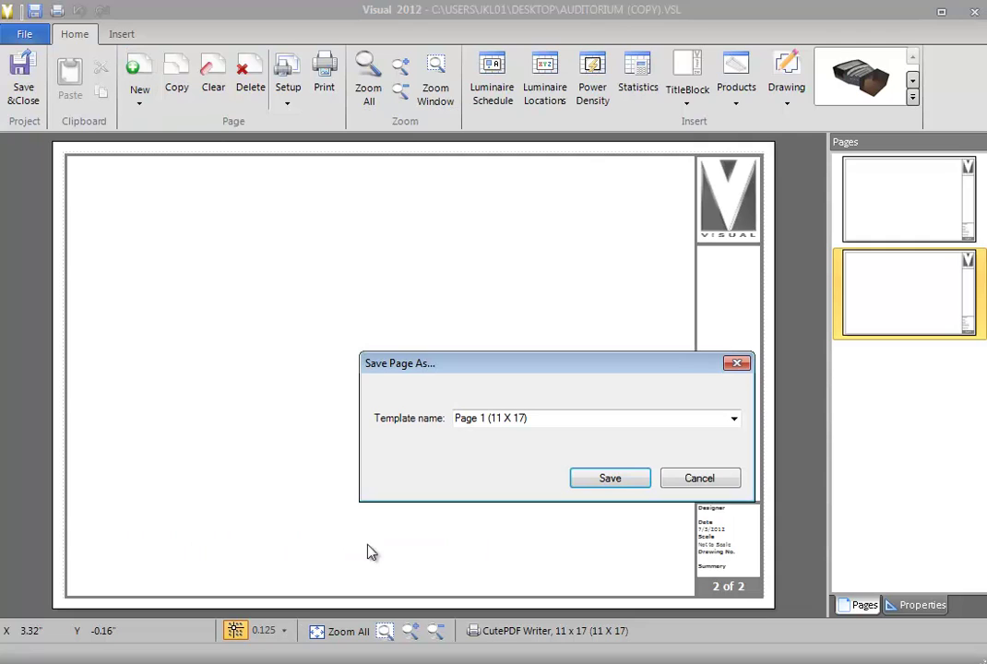
{"action": "left_click", "coordinate": [604, 484]}
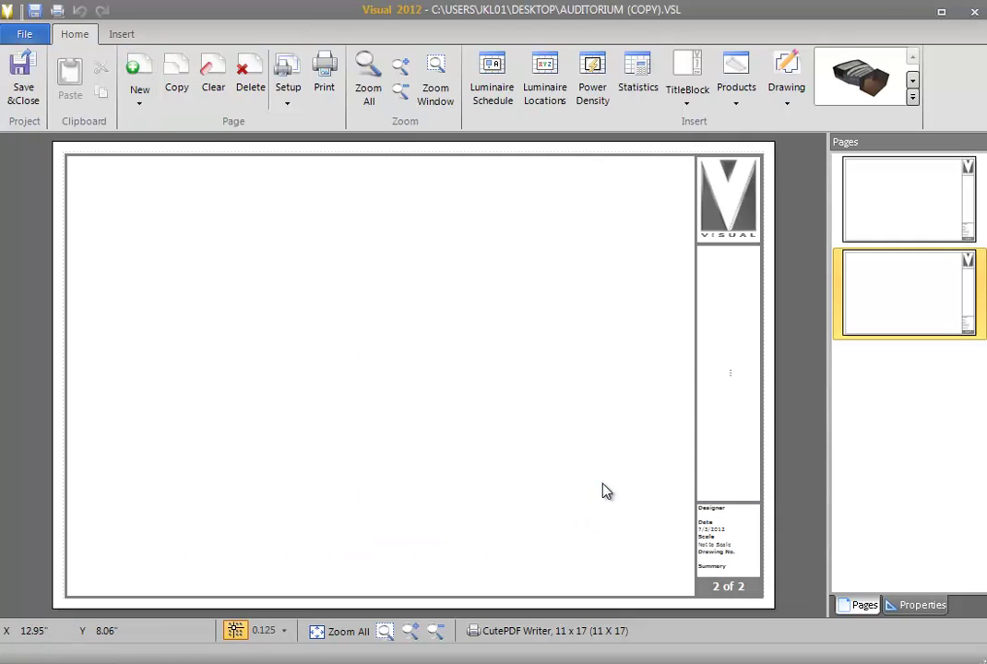
{"action": "left_click", "coordinate": [140, 92]}
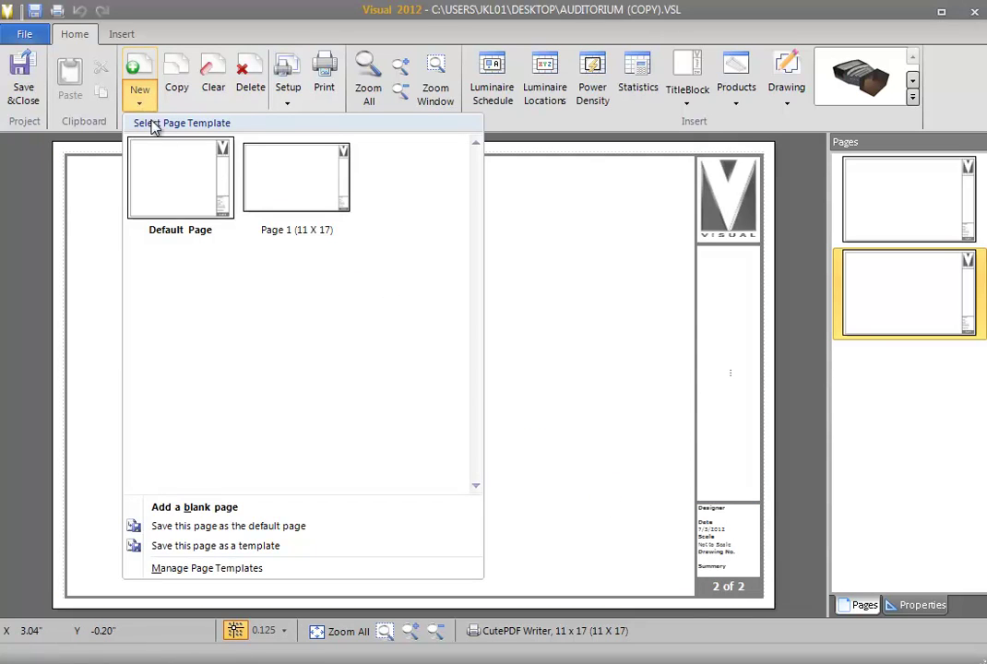
{"action": "left_click", "coordinate": [293, 212]}
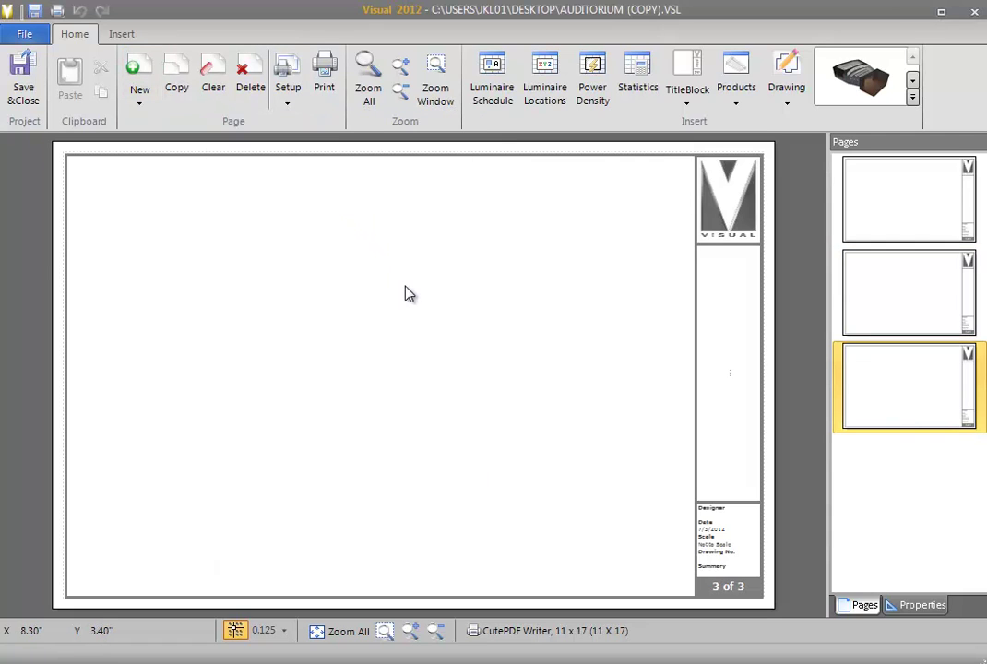
- Delete the blank page 2, confirming the removal, leaving two 11 x 17 pages
{"action": "left_click", "coordinate": [905, 310]}
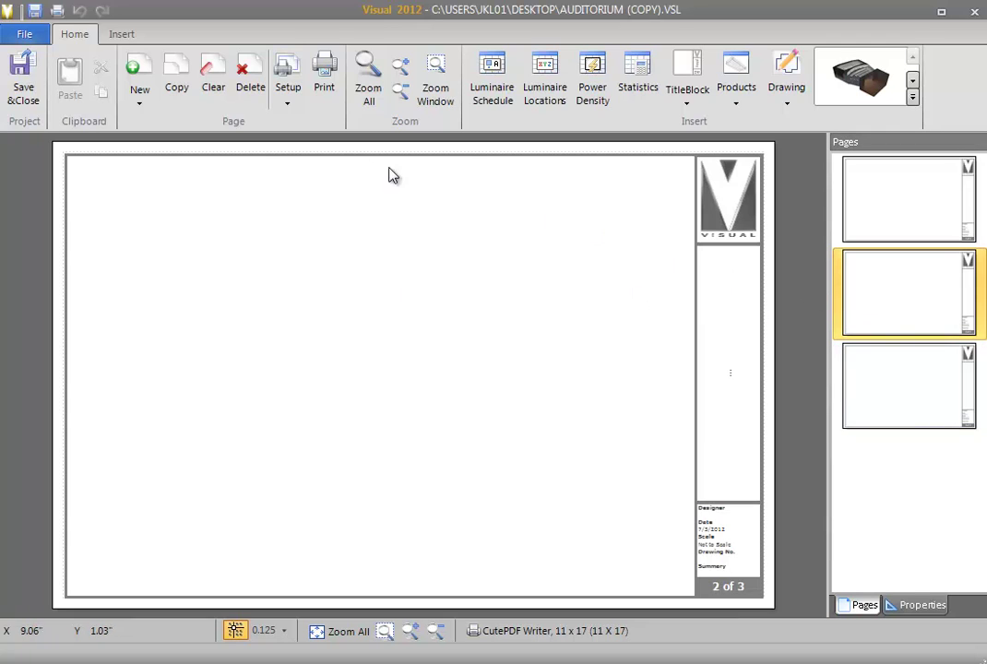
{"action": "left_click", "coordinate": [251, 81]}
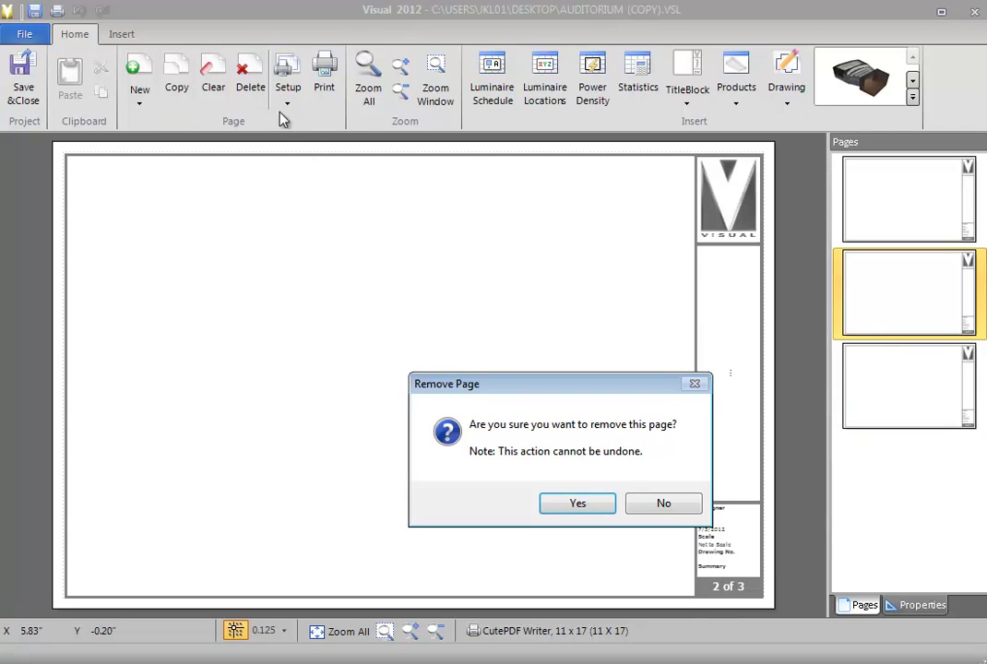
{"action": "left_click", "coordinate": [565, 510]}
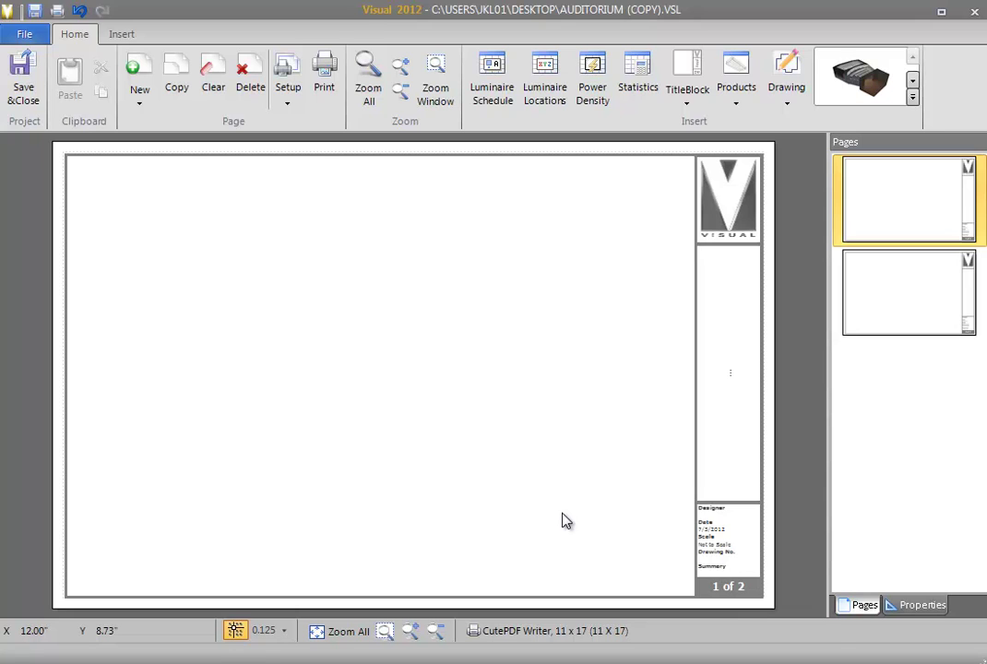
{"action": "scroll", "coordinate": [565, 521], "scroll_direction": "down", "scroll_amount": 1}
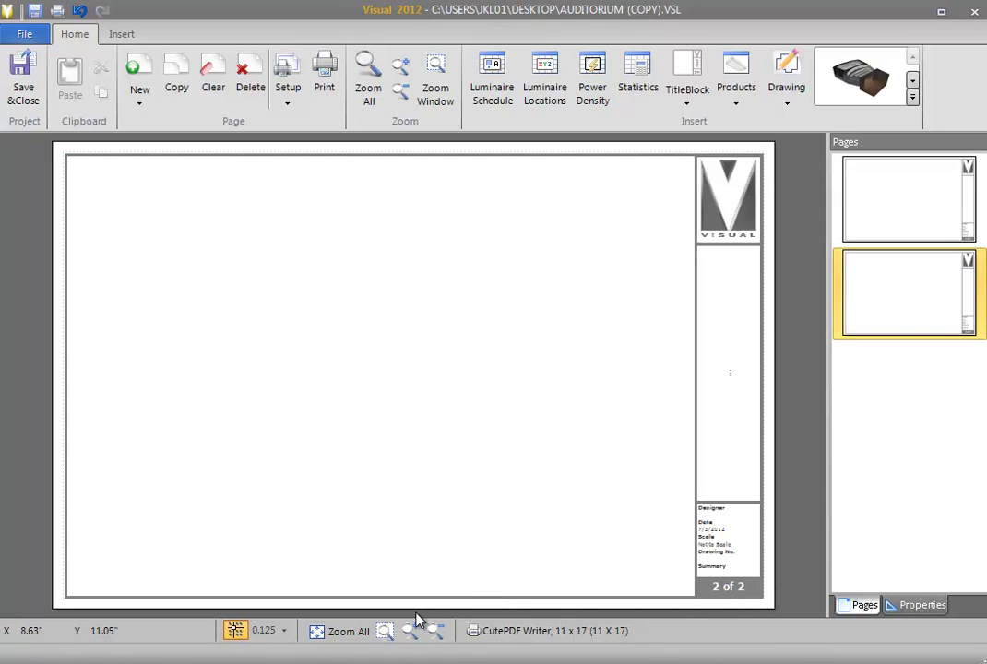
{"action": "left_click", "coordinate": [385, 631]}
{"action": "left_click_drag", "start_coordinate": [666, 475], "coordinate": [699, 526]}
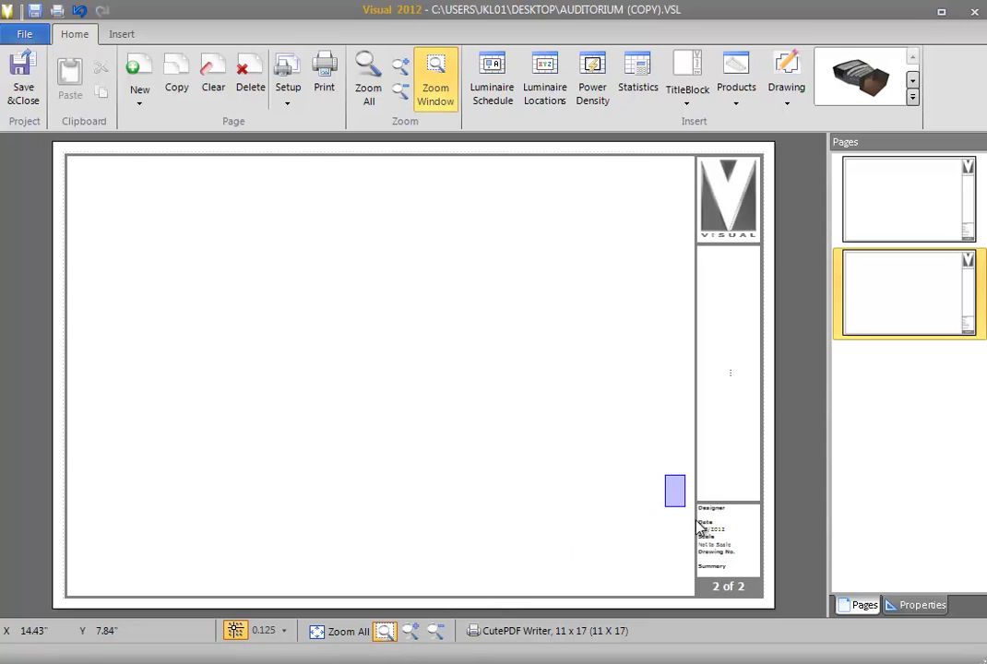
{"action": "left_click", "coordinate": [781, 619]}
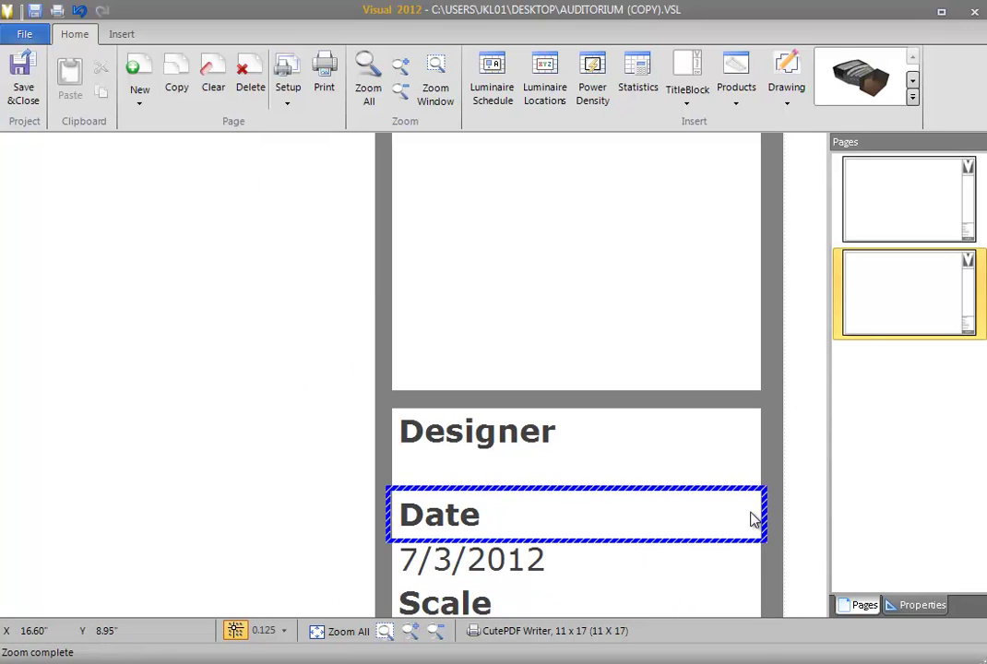
{"action": "right_click_drag", "start_coordinate": [793, 544], "coordinate": [787, 289]}
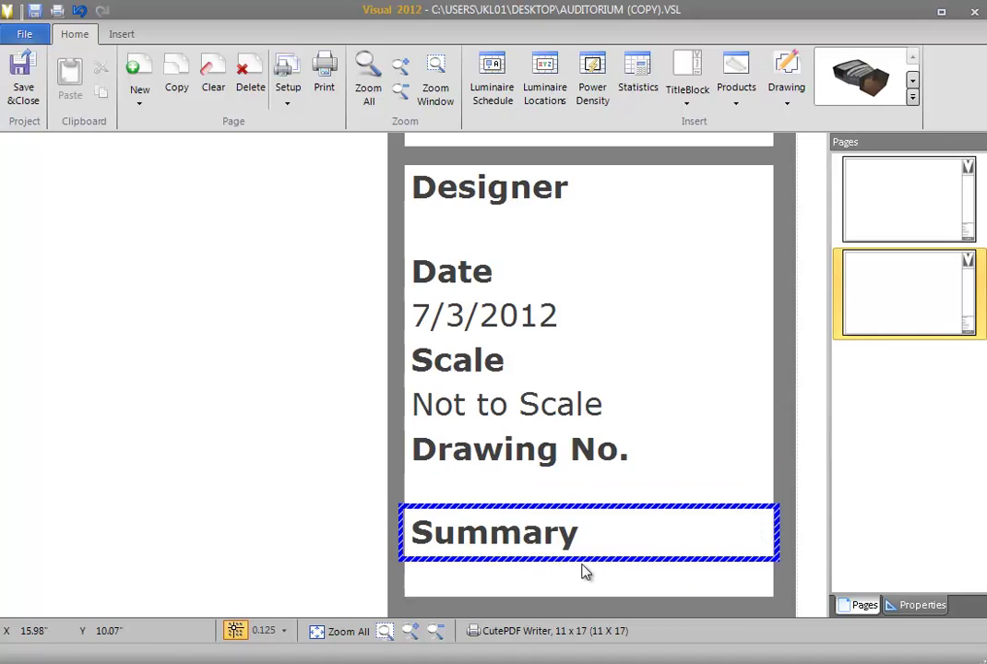
{"action": "left_click", "coordinate": [349, 635]}
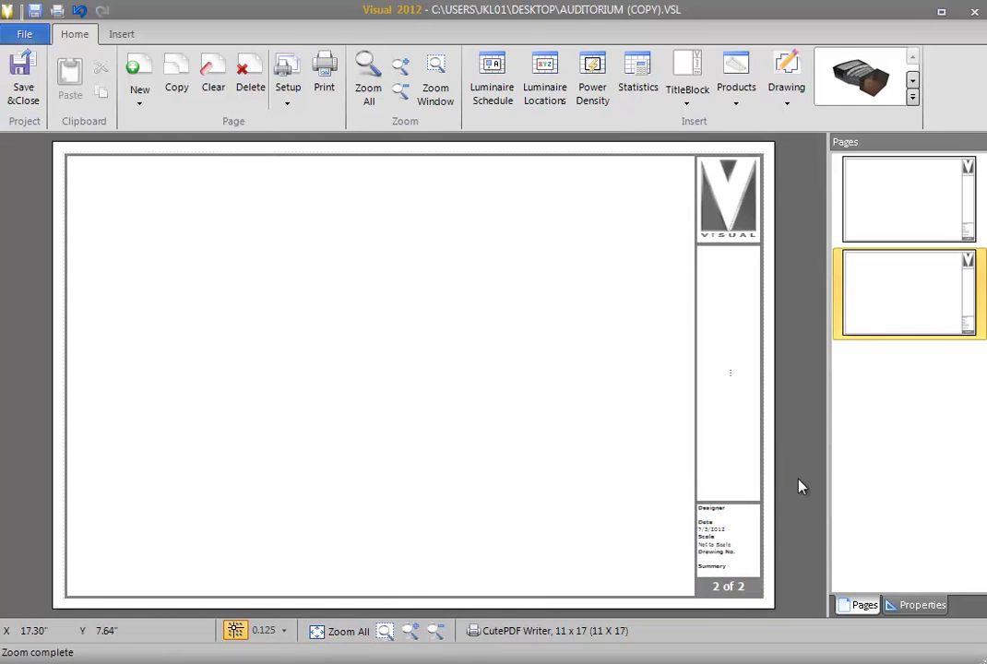
- Swap the title-block logo image for visual icon\logo_text_256.png and accept the change
{"action": "left_click", "coordinate": [899, 607]}
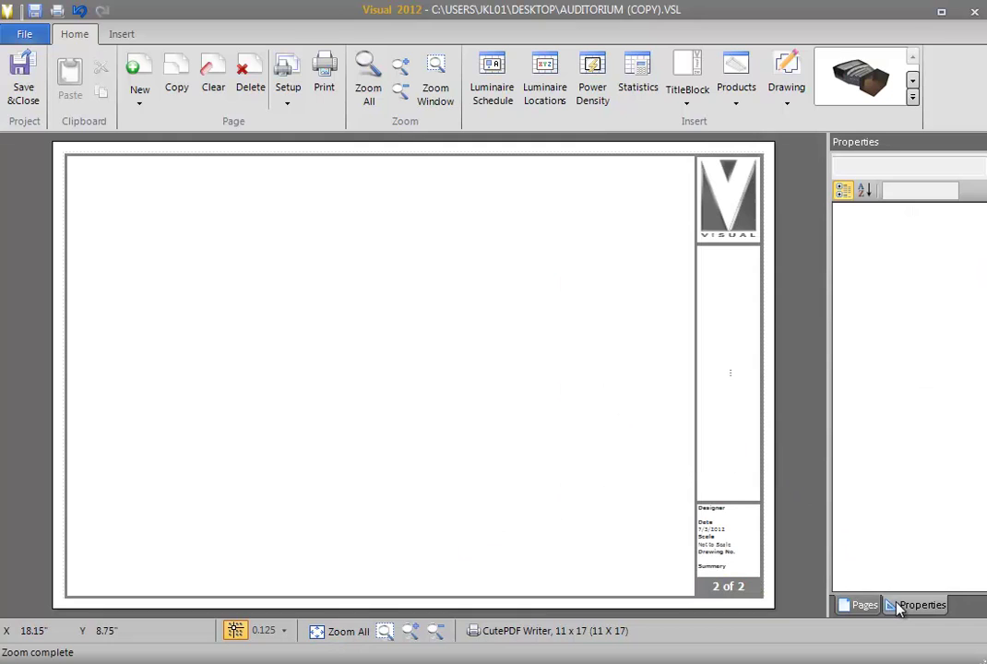
{"action": "left_click", "coordinate": [731, 350]}
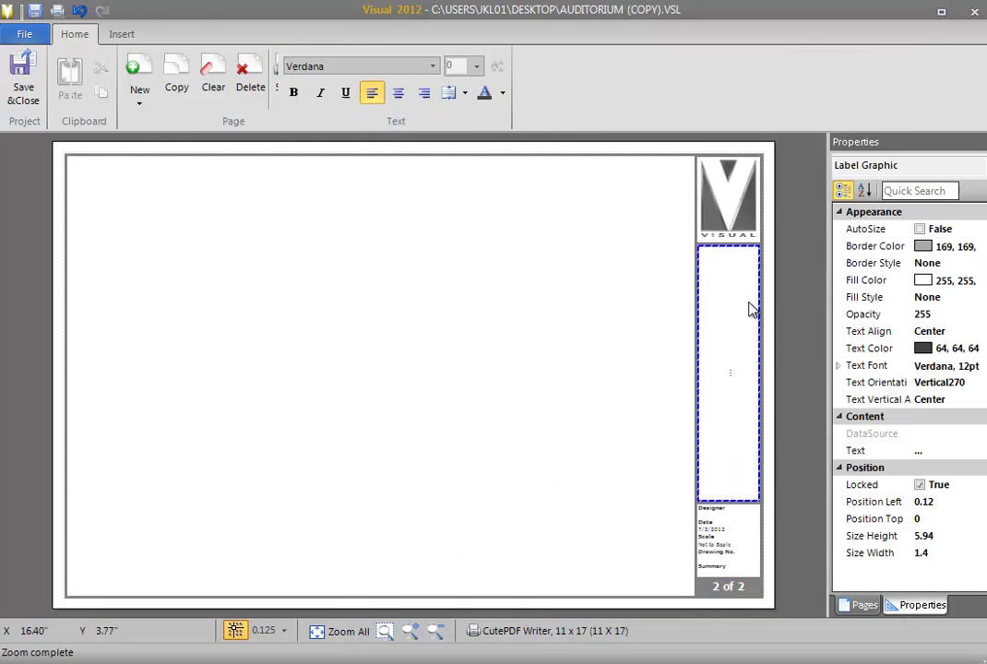
{"action": "left_click", "coordinate": [742, 196]}
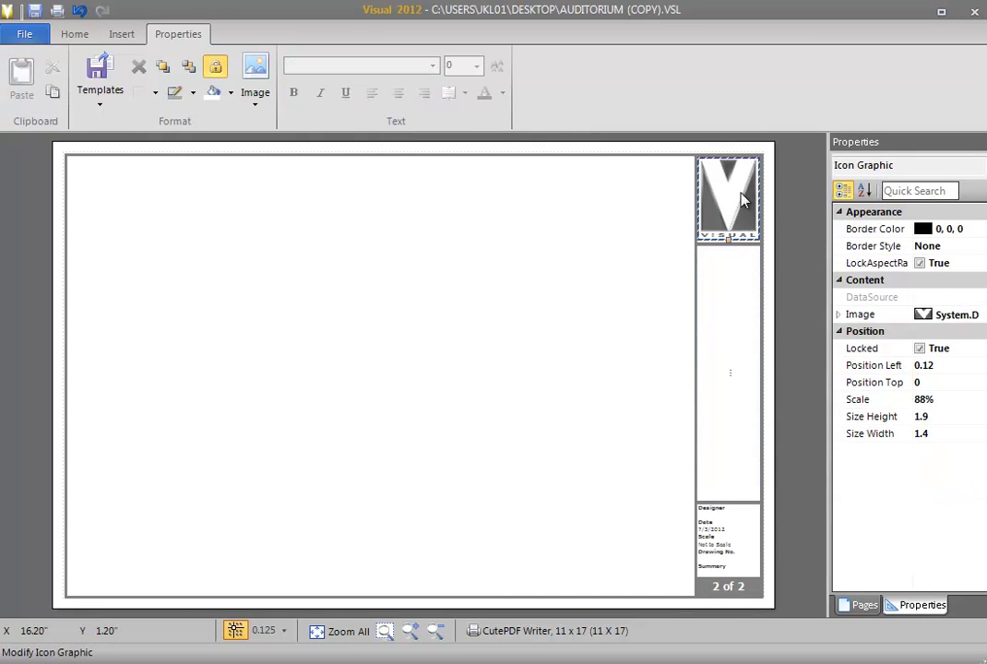
{"action": "left_click", "coordinate": [255, 79]}
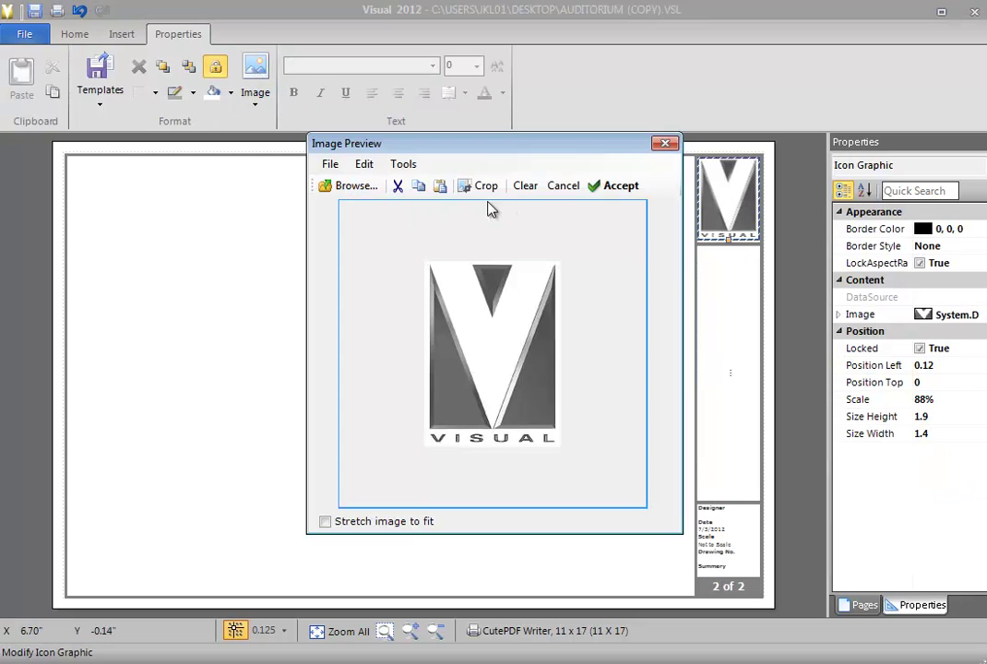
{"action": "left_click", "coordinate": [349, 186]}
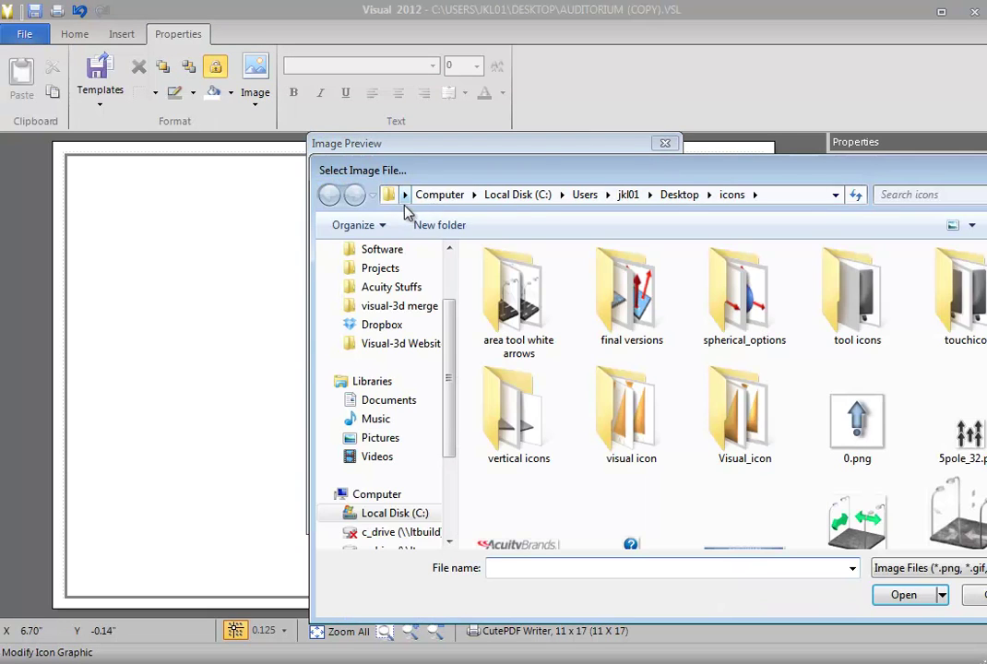
{"action": "double_click", "coordinate": [646, 406]}
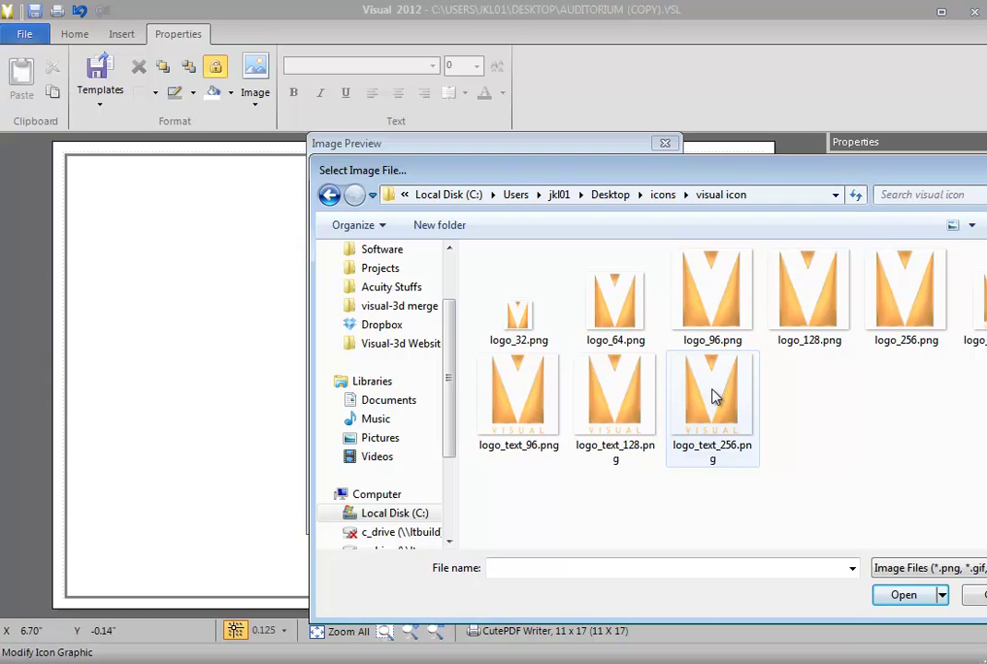
{"action": "left_click", "coordinate": [736, 403]}
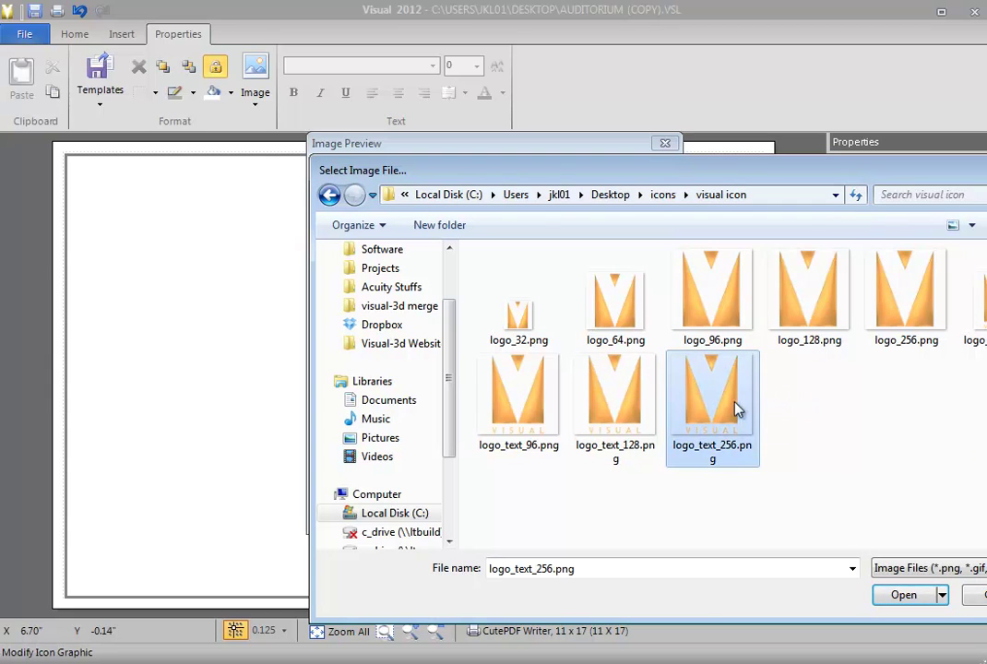
{"action": "left_click", "coordinate": [903, 595]}
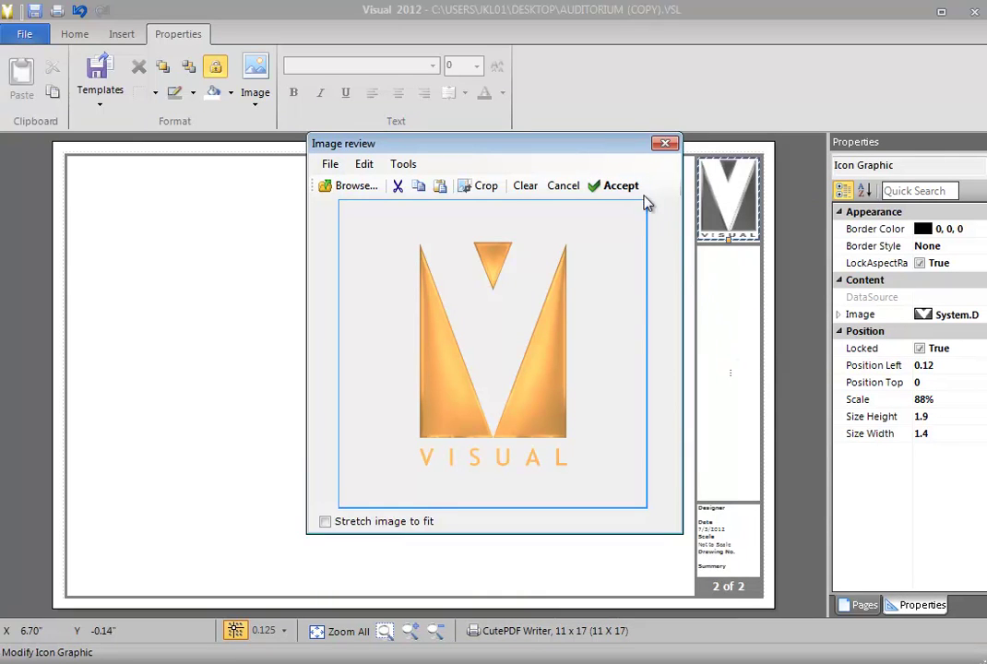
{"action": "left_click", "coordinate": [617, 186]}
{"action": "left_click", "coordinate": [765, 237]}
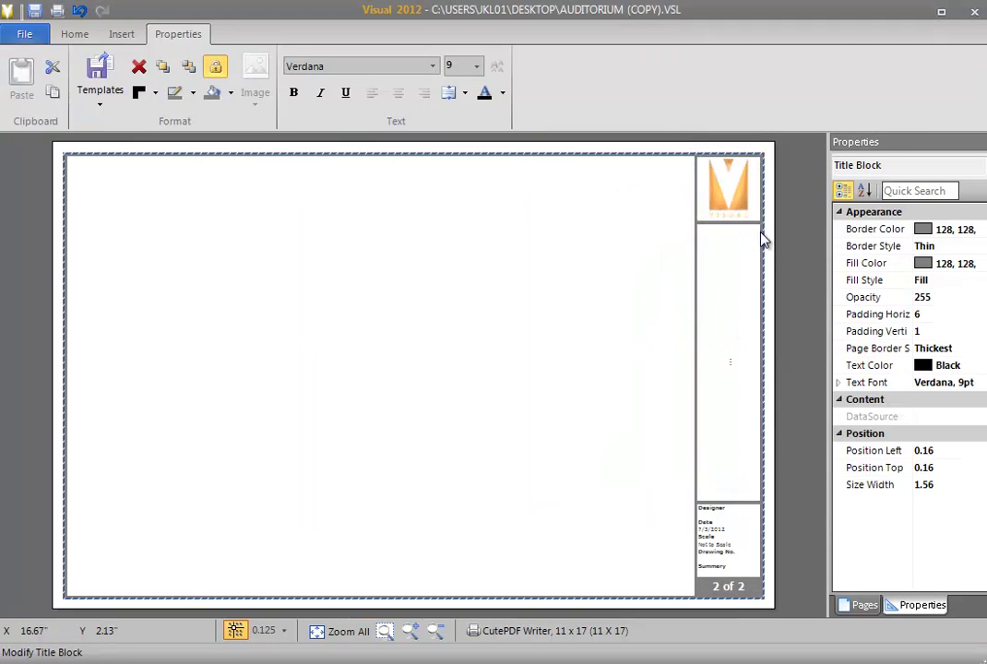
- Save the title block as a user template renamed 'Title Block_custom'
{"action": "left_click", "coordinate": [100, 89]}
{"action": "left_click", "coordinate": [138, 150]}
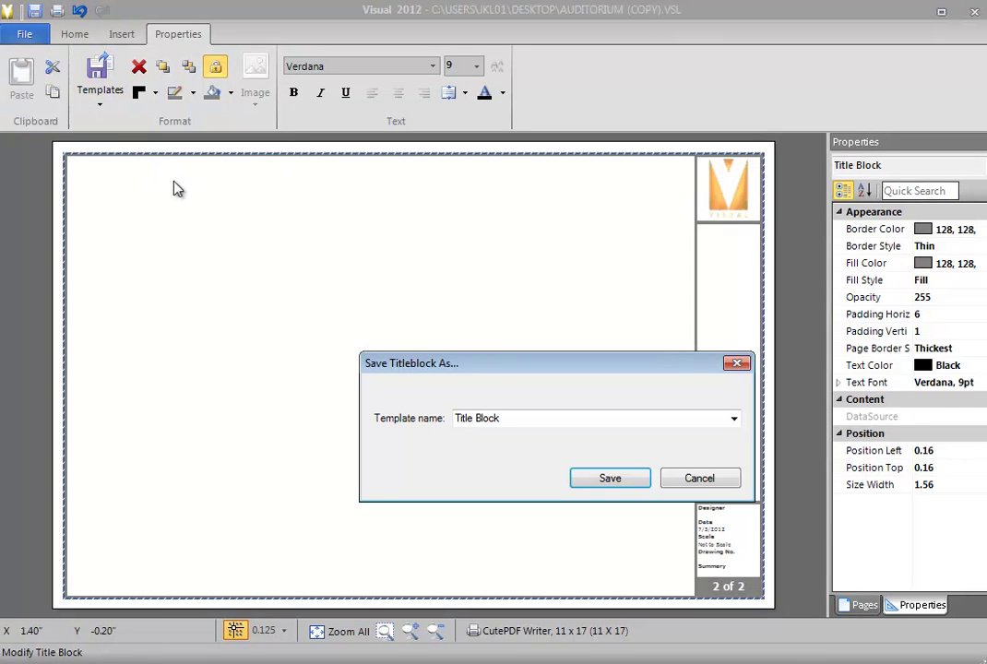
{"action": "left_click", "coordinate": [555, 420]}
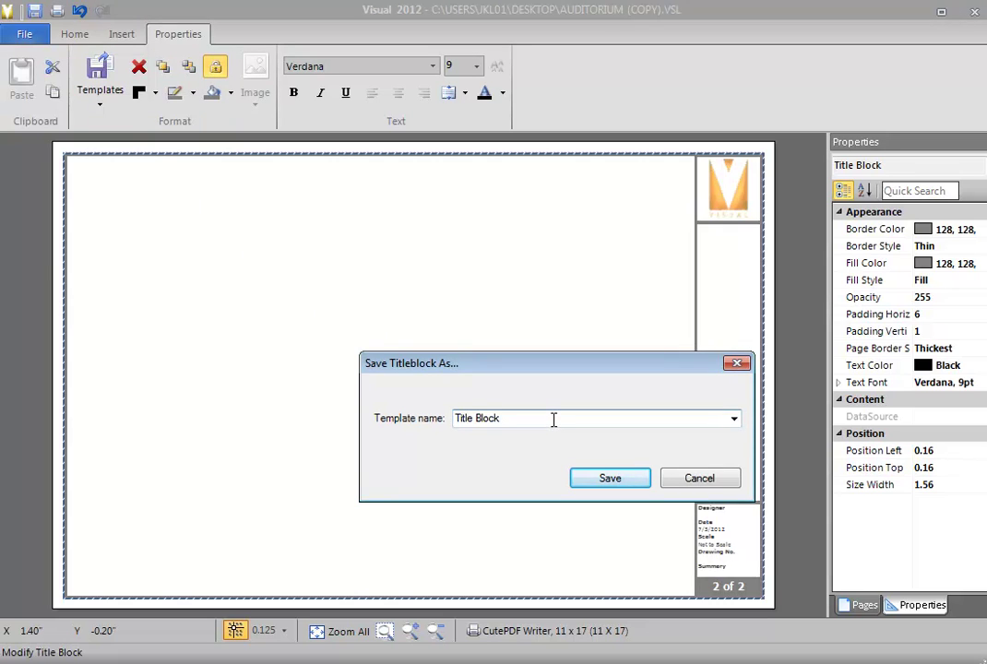
{"action": "type", "text": "_custom"}
{"action": "left_click", "coordinate": [637, 482]}
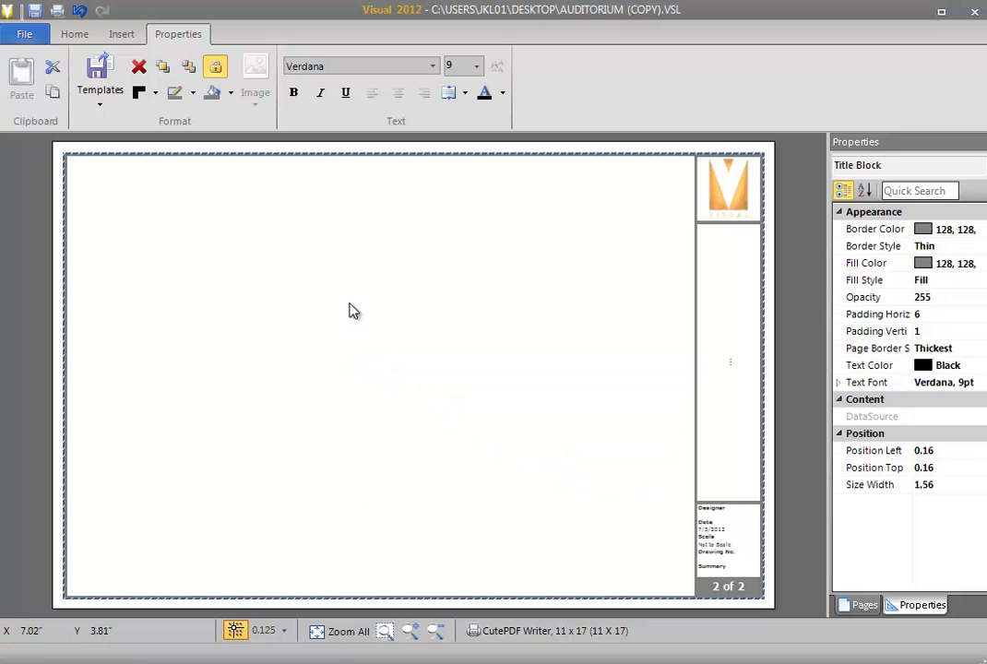
- Check that Title Block_custom appears in the Insert title block template list
{"action": "left_click", "coordinate": [118, 41]}
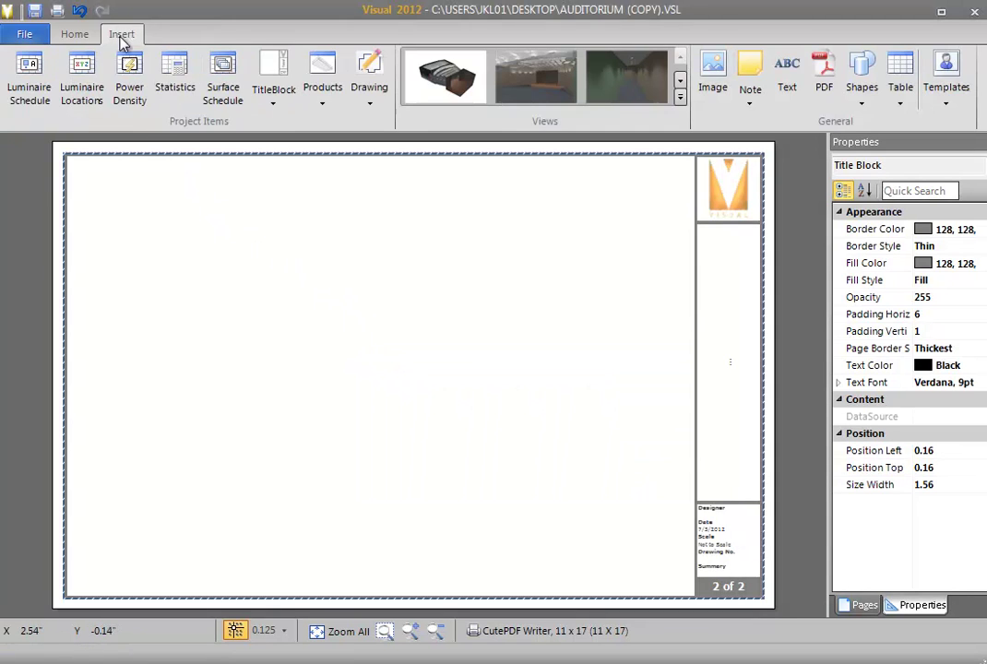
{"action": "left_click", "coordinate": [267, 104]}
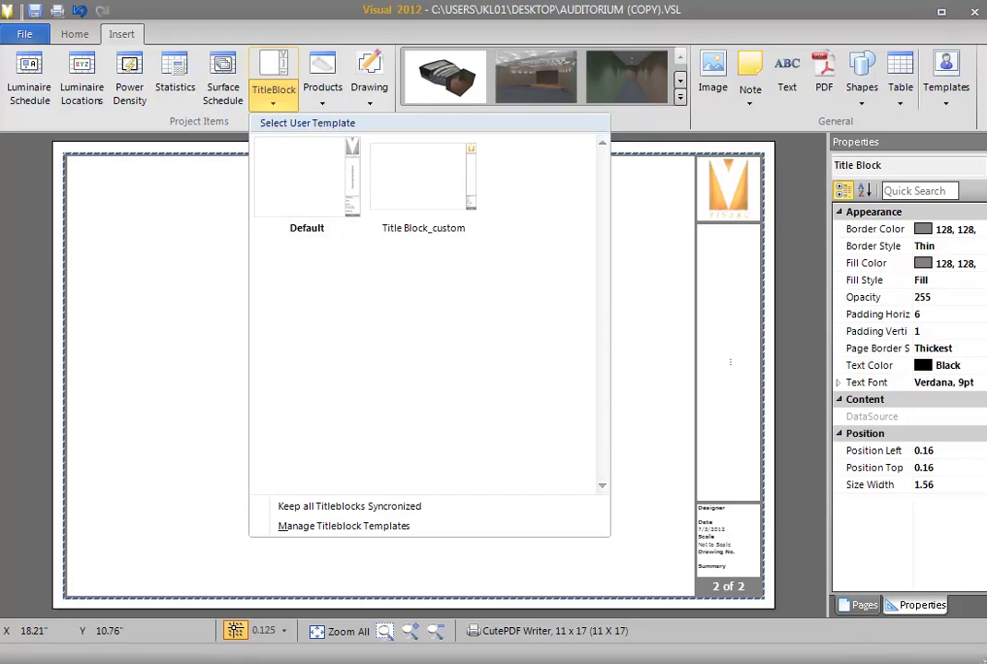
{"action": "left_click", "coordinate": [848, 595]}
- Change the title block's middle label text to 'My Page'
{"action": "left_click", "coordinate": [733, 366]}
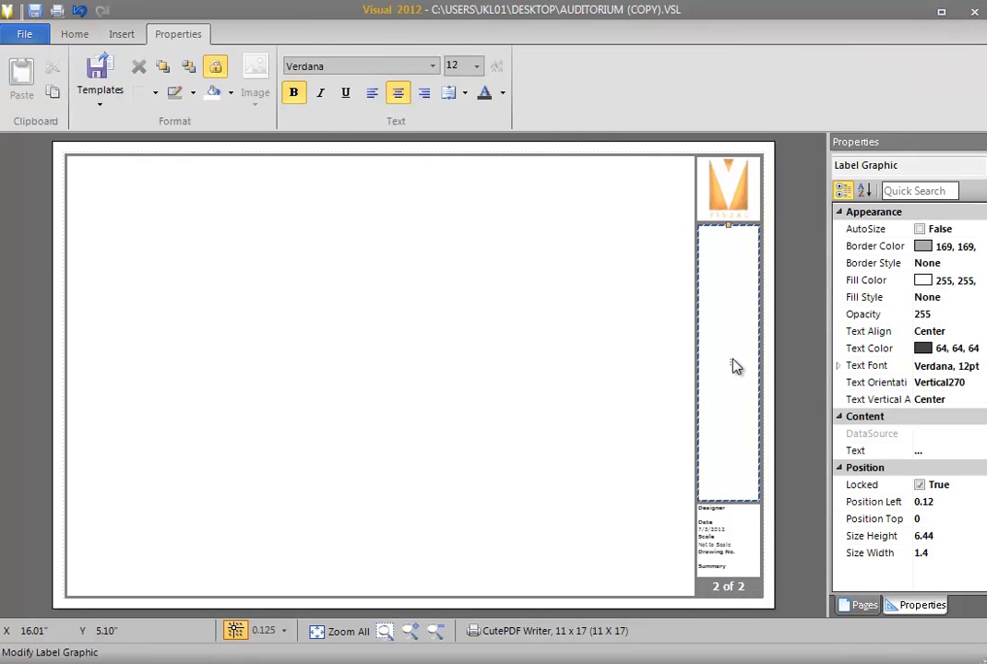
{"action": "double_click", "coordinate": [738, 378]}
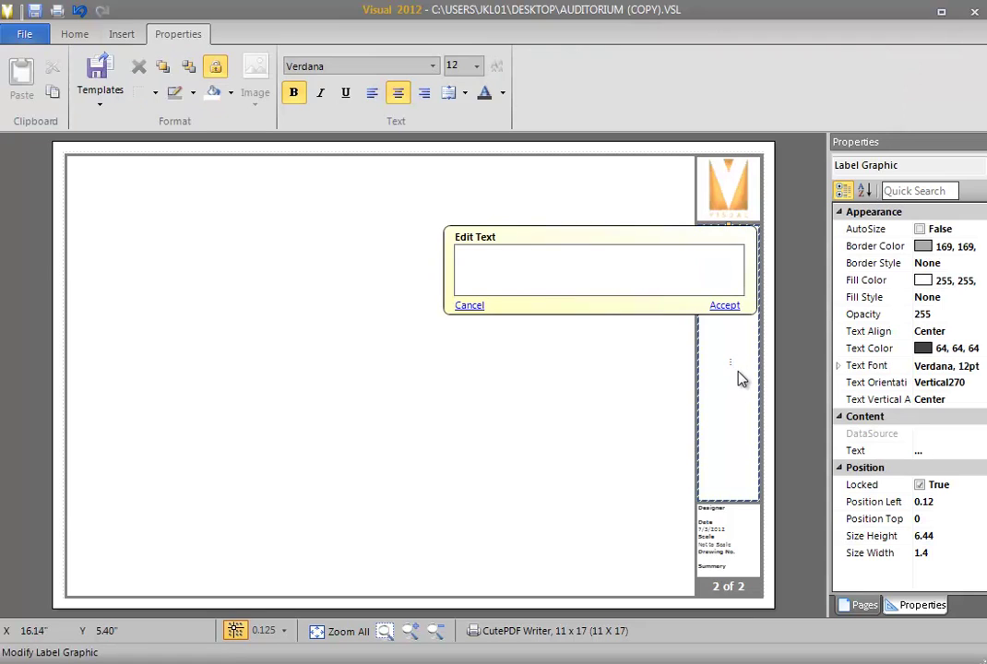
{"action": "type", "text": "My Page"}
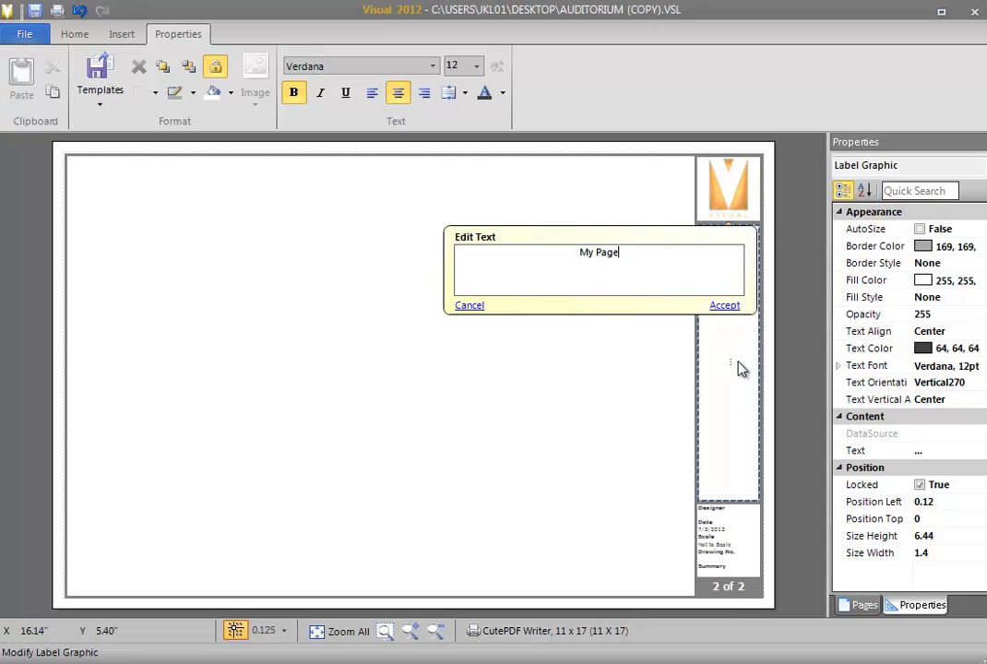
{"action": "left_click", "coordinate": [726, 306]}
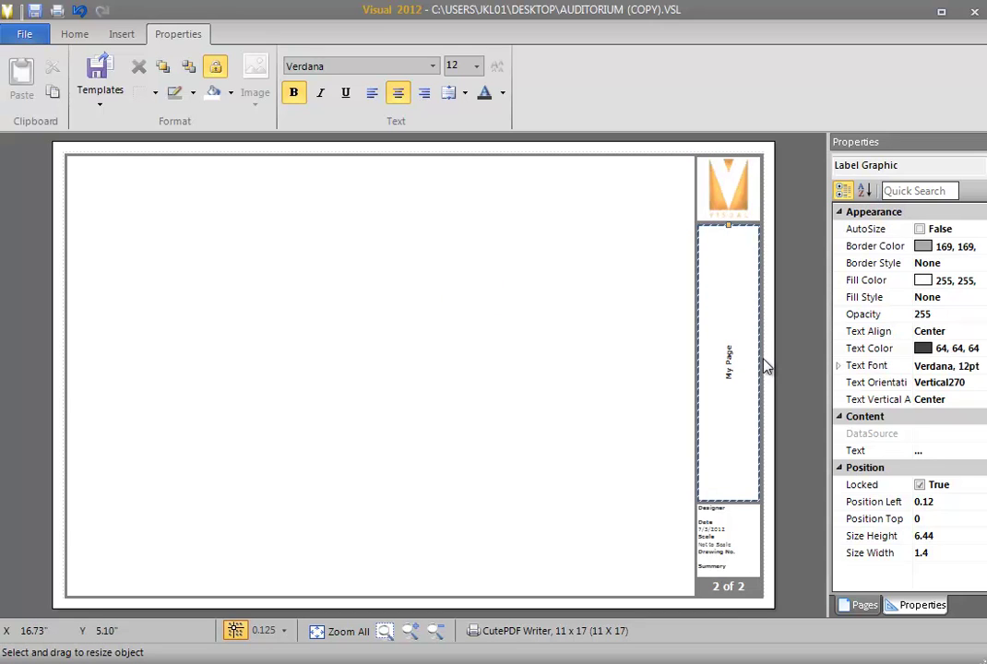
- Set the My Page label's Text Orientation to Horizontal
{"action": "left_click", "coordinate": [937, 382]}
{"action": "left_click", "coordinate": [976, 382]}
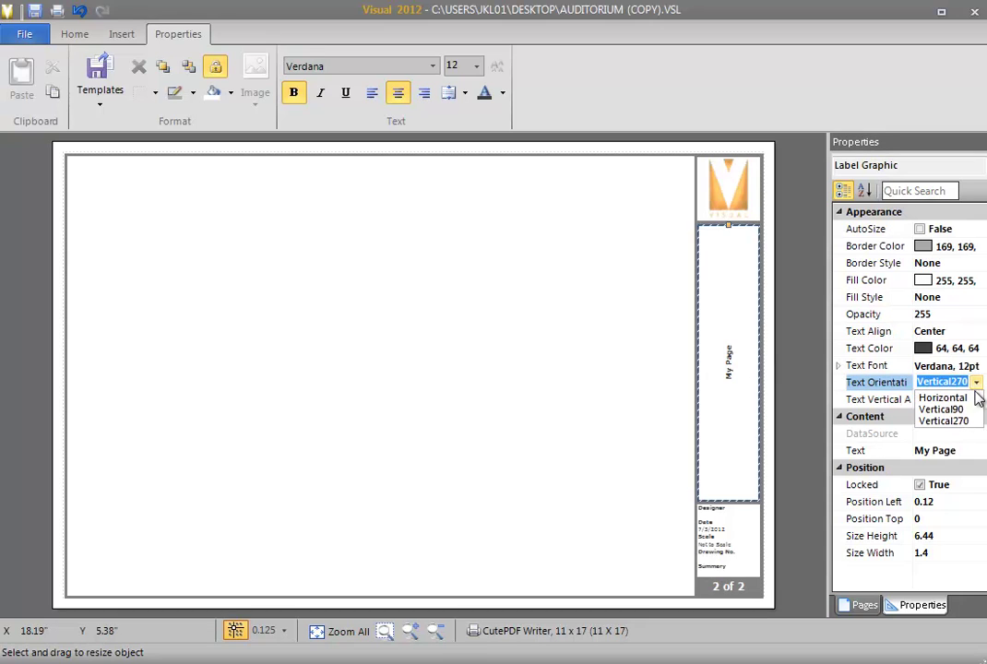
{"action": "left_click", "coordinate": [965, 398]}
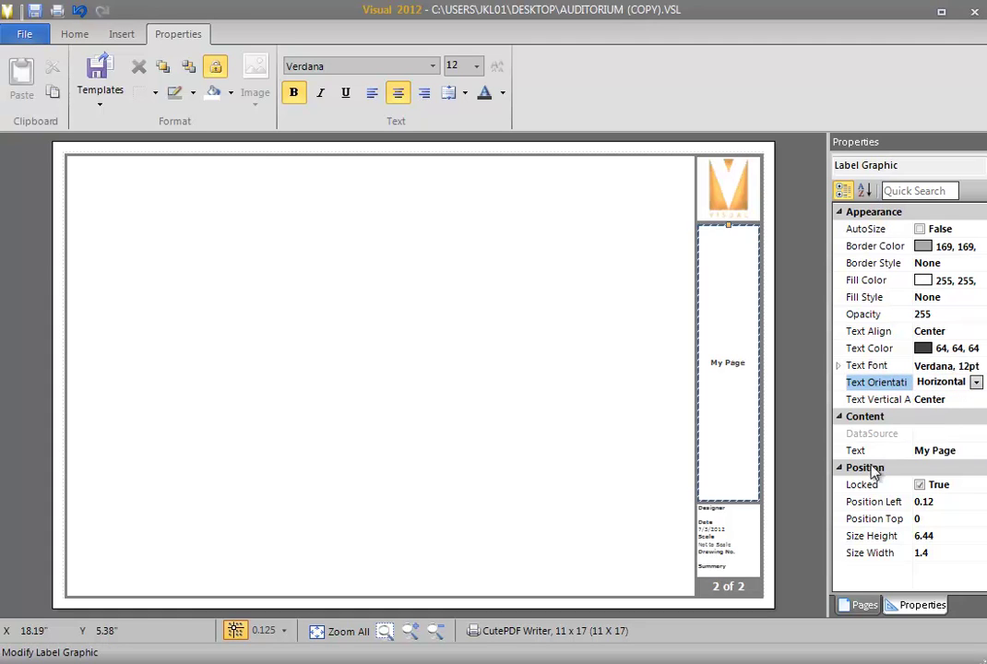
{"action": "left_click", "coordinate": [801, 509]}
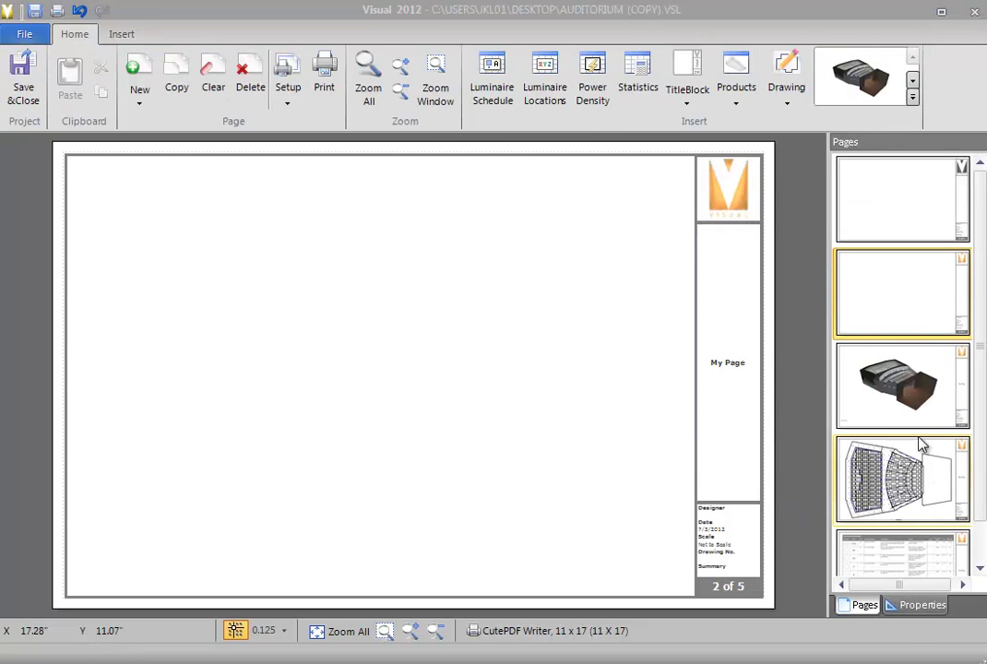
- Step through pages 3 and 4 to page 5, the Luminaire Schedule
{"action": "left_click", "coordinate": [916, 404]}
{"action": "left_click", "coordinate": [919, 466]}
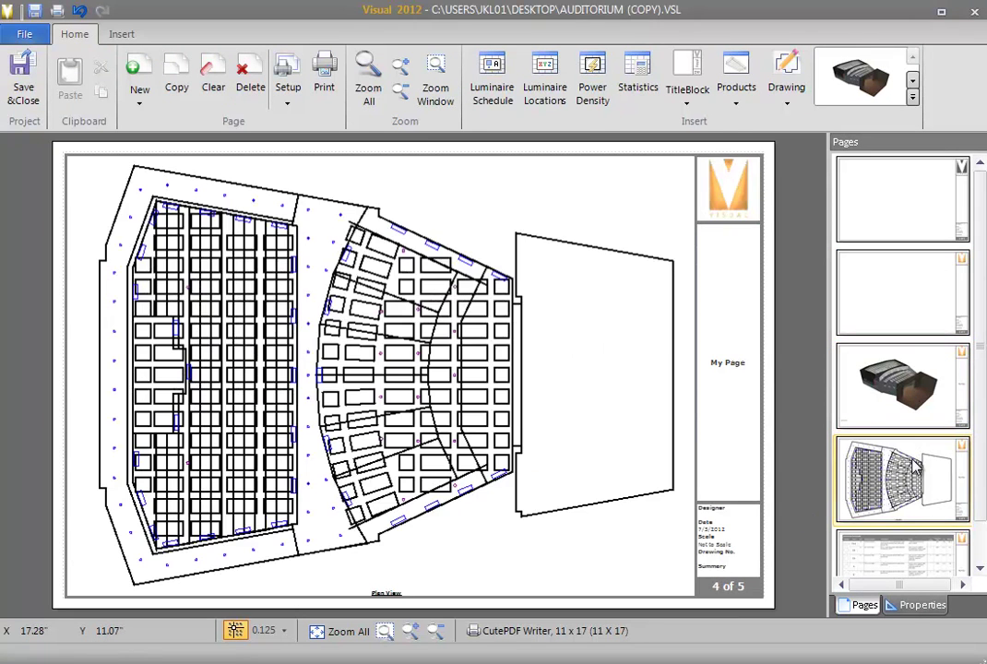
{"action": "left_click", "coordinate": [912, 554]}
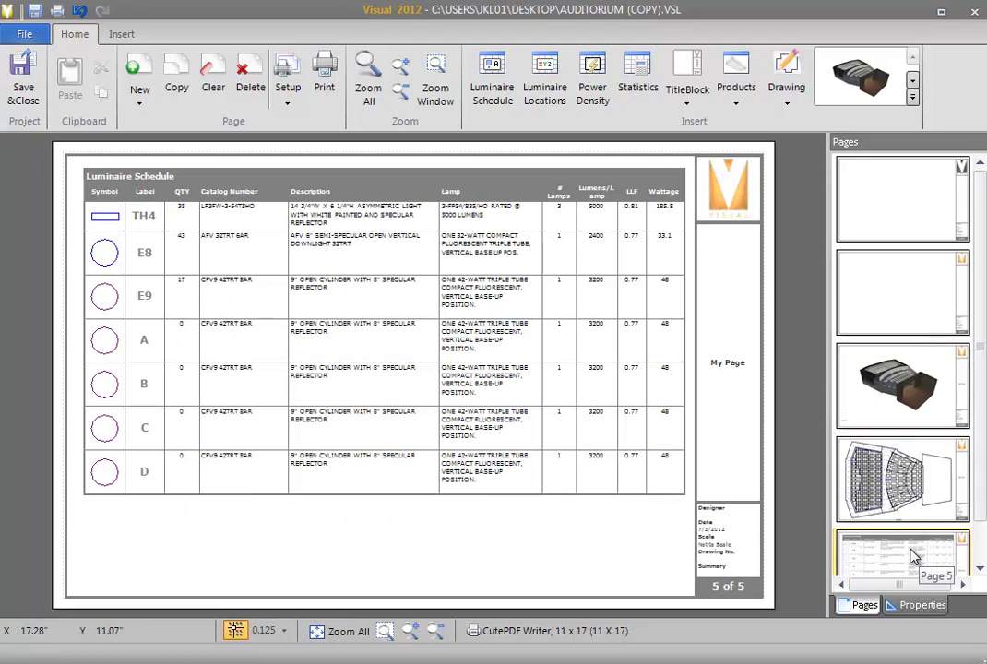